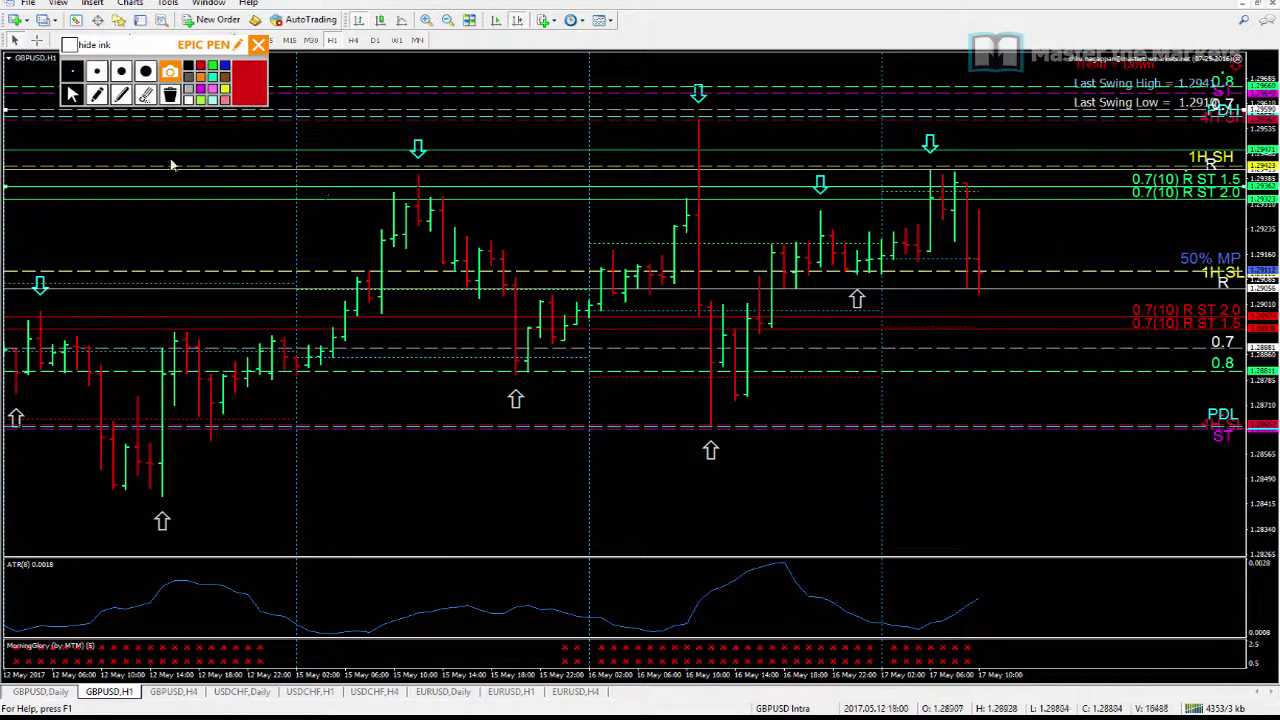
# - Write a circled 1 and the underlined word "Bias" in green ink beside the latest bars on the GBPUSD H1 chart
pyautogui.click(97, 97)
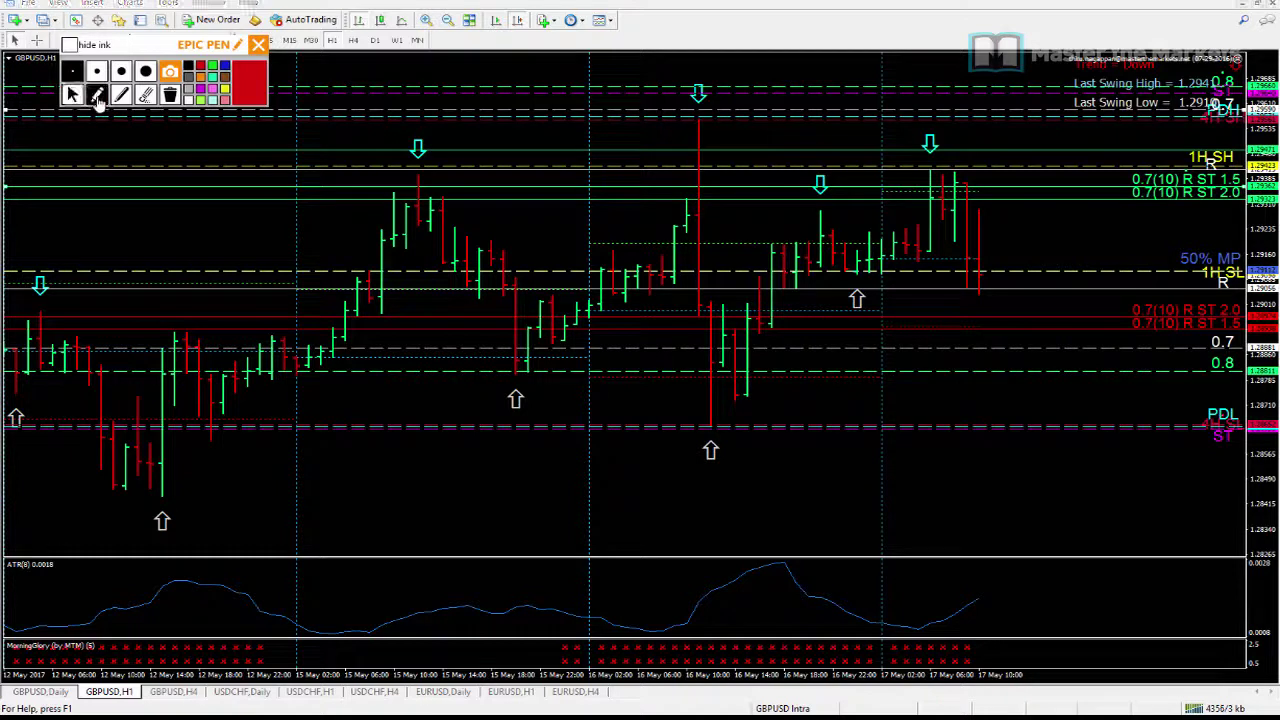
pyautogui.click(212, 67)
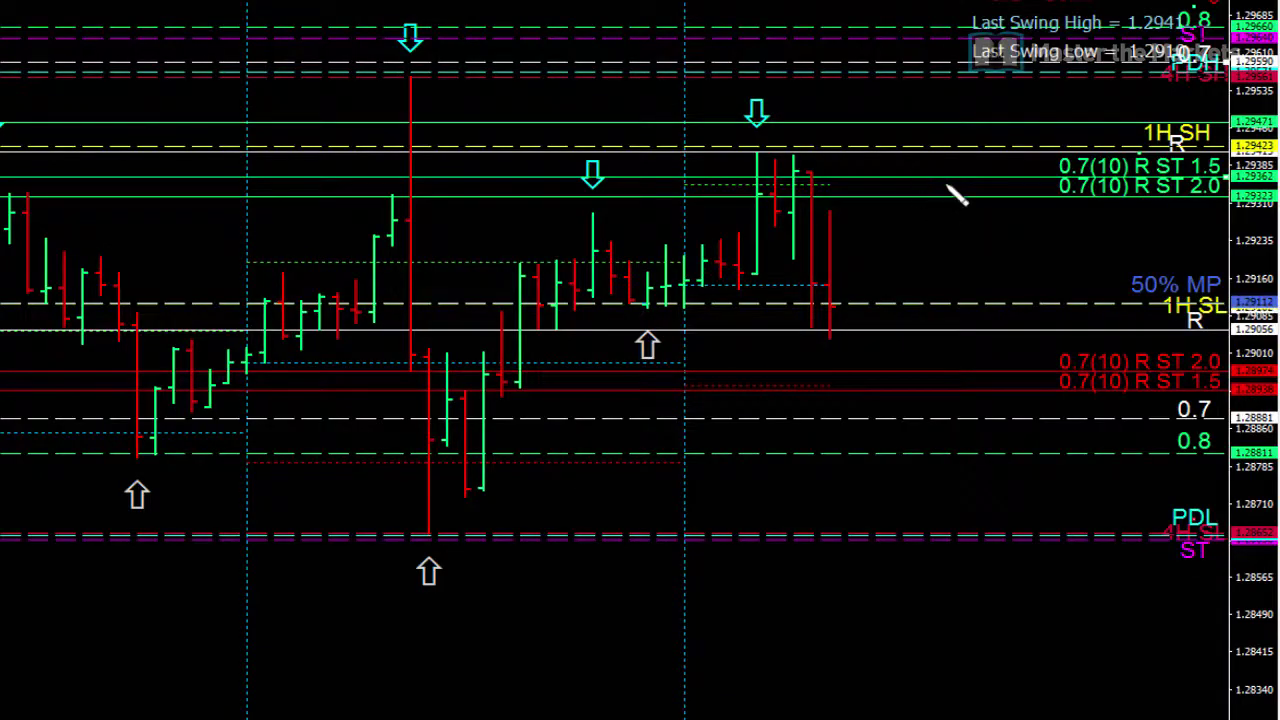
pyautogui.moveTo(960, 209)
pyautogui.mouseDown()
pyautogui.moveTo(980, 252)
pyautogui.moveTo(982, 222)
pyautogui.moveTo(1000, 220)
pyautogui.moveTo(1006, 246)
pyautogui.moveTo(1098, 232)
pyautogui.moveTo(1090, 240)
pyautogui.mouseUp()
pyautogui.click(1042, 213)
pyautogui.moveTo(946, 258); pyautogui.dragTo(1125, 256)
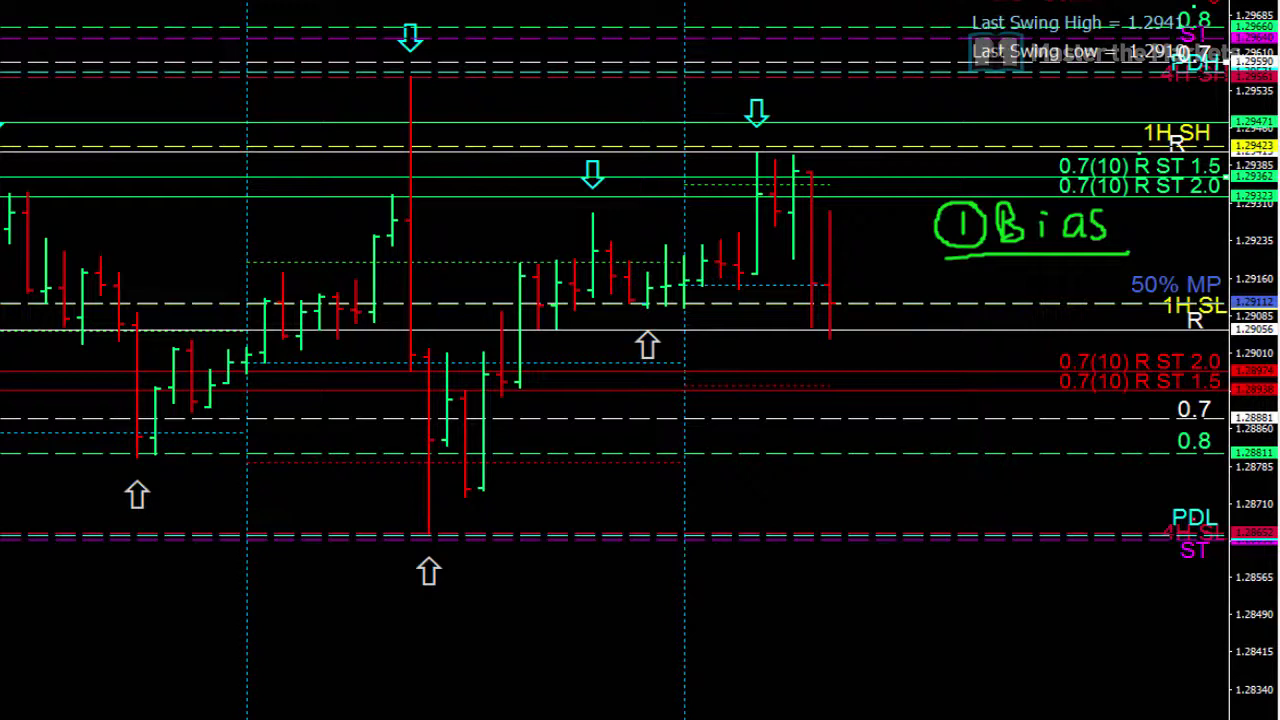
# - Check the higher-timeframe GBPUSD chart, return to the H1 chart and draw a green up arrow beside "Bias"
pyautogui.hotkey('ctrl', 'F6')
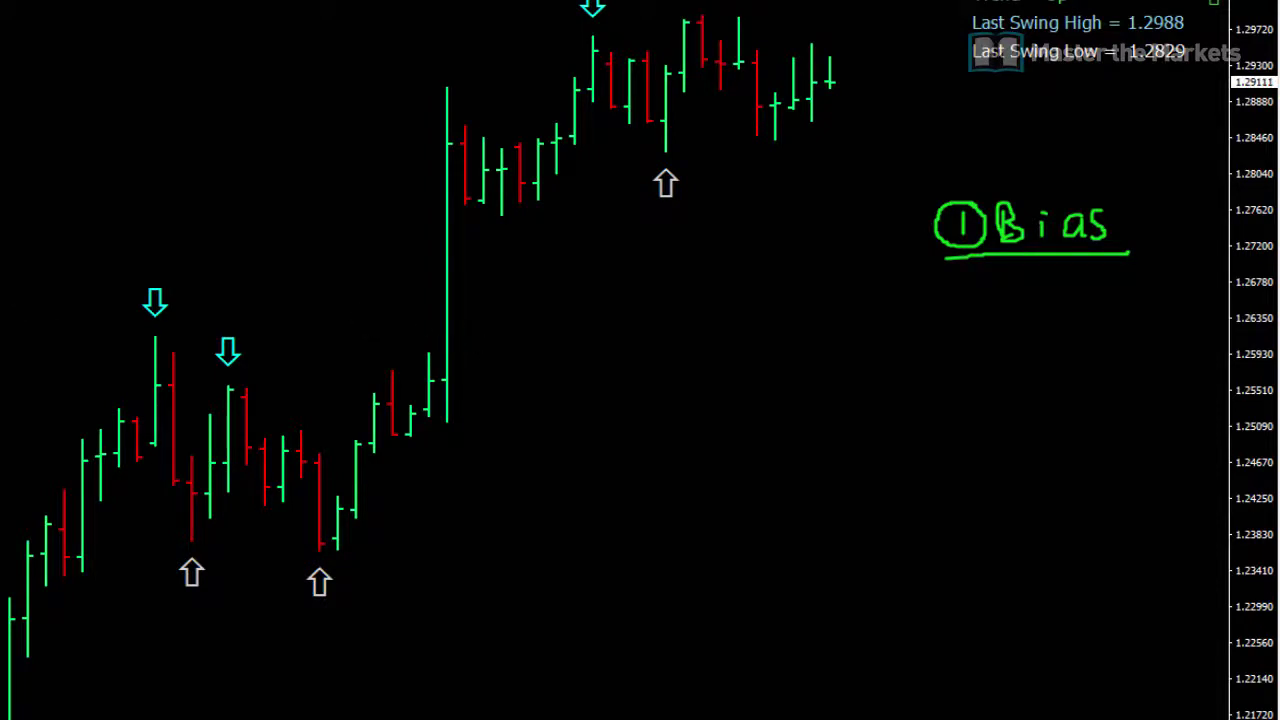
pyautogui.hotkey('ctrl', 'F6')
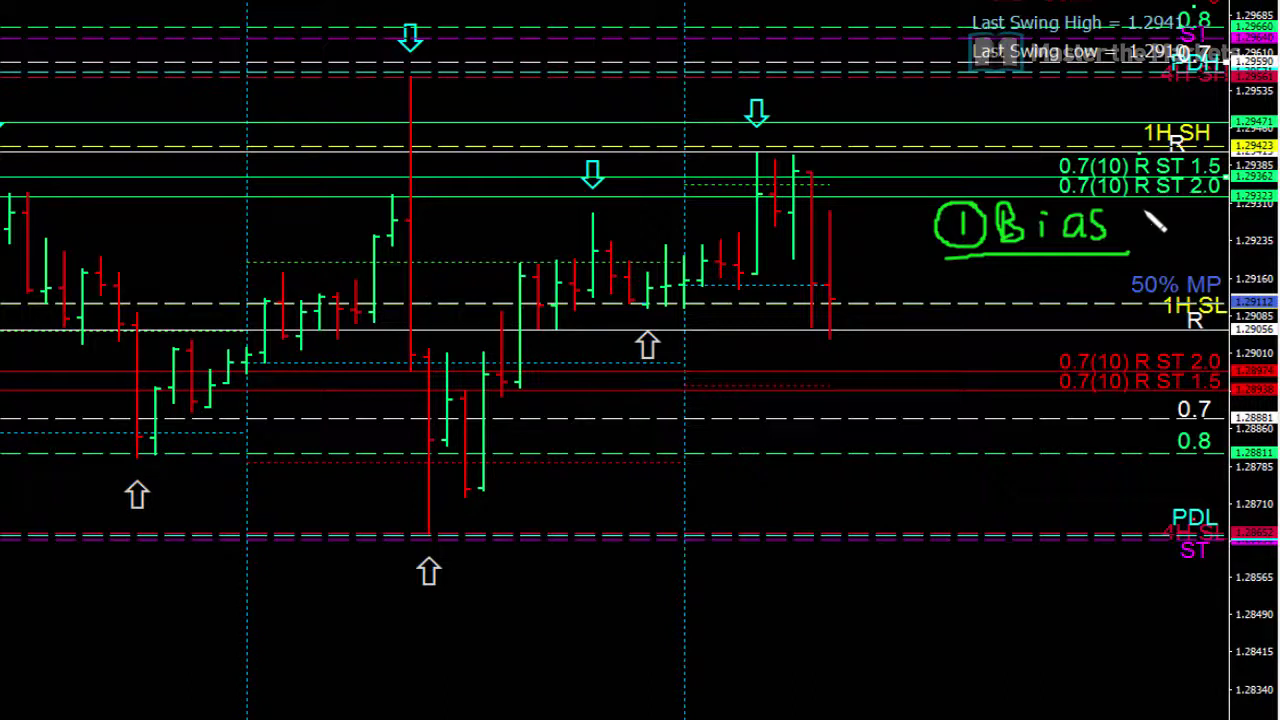
pyautogui.moveTo(1143, 214)
pyautogui.mouseDown()
pyautogui.moveTo(1170, 213)
pyautogui.moveTo(1153, 240)
pyautogui.mouseUp()
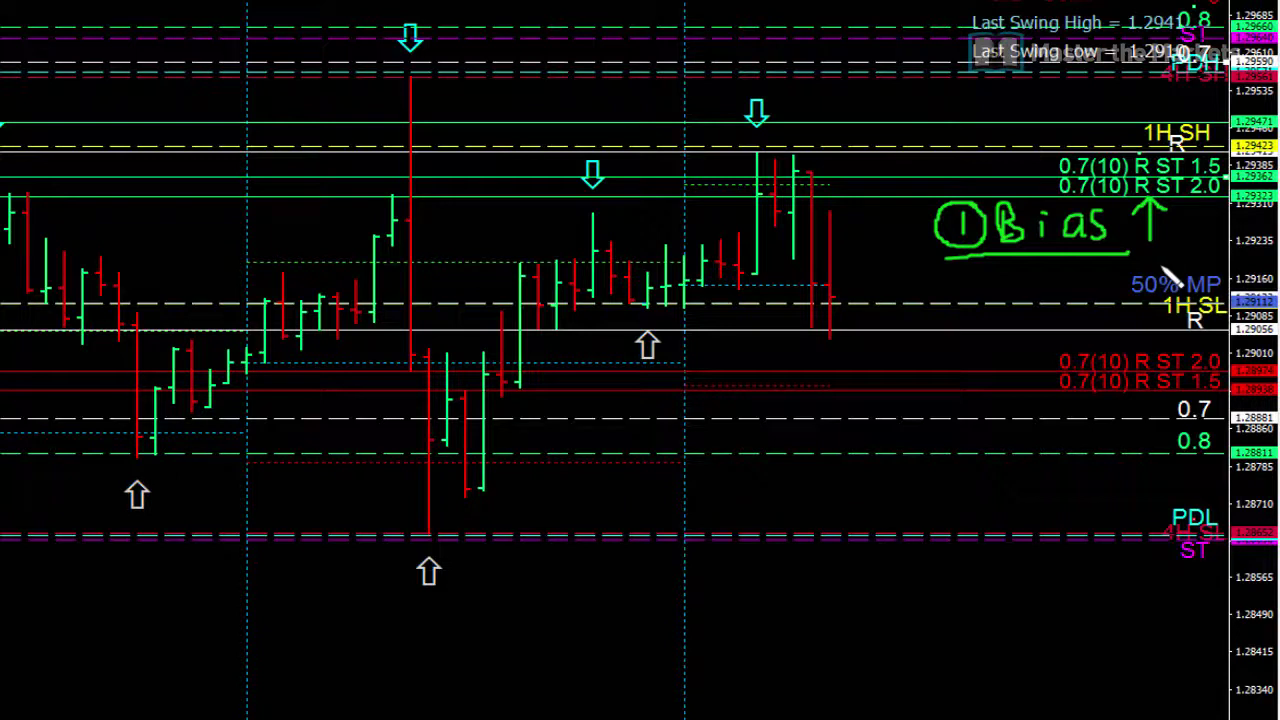
# - Add a circled 2 labelled "Setup" under "Bias", and annotate "Bias" with an arrow from the note "HTF"
pyautogui.moveTo(911, 284)
pyautogui.mouseDown()
pyautogui.moveTo(926, 298)
pyautogui.moveTo(912, 302)
pyautogui.moveTo(960, 291)
pyautogui.moveTo(926, 275)
pyautogui.mouseUp()
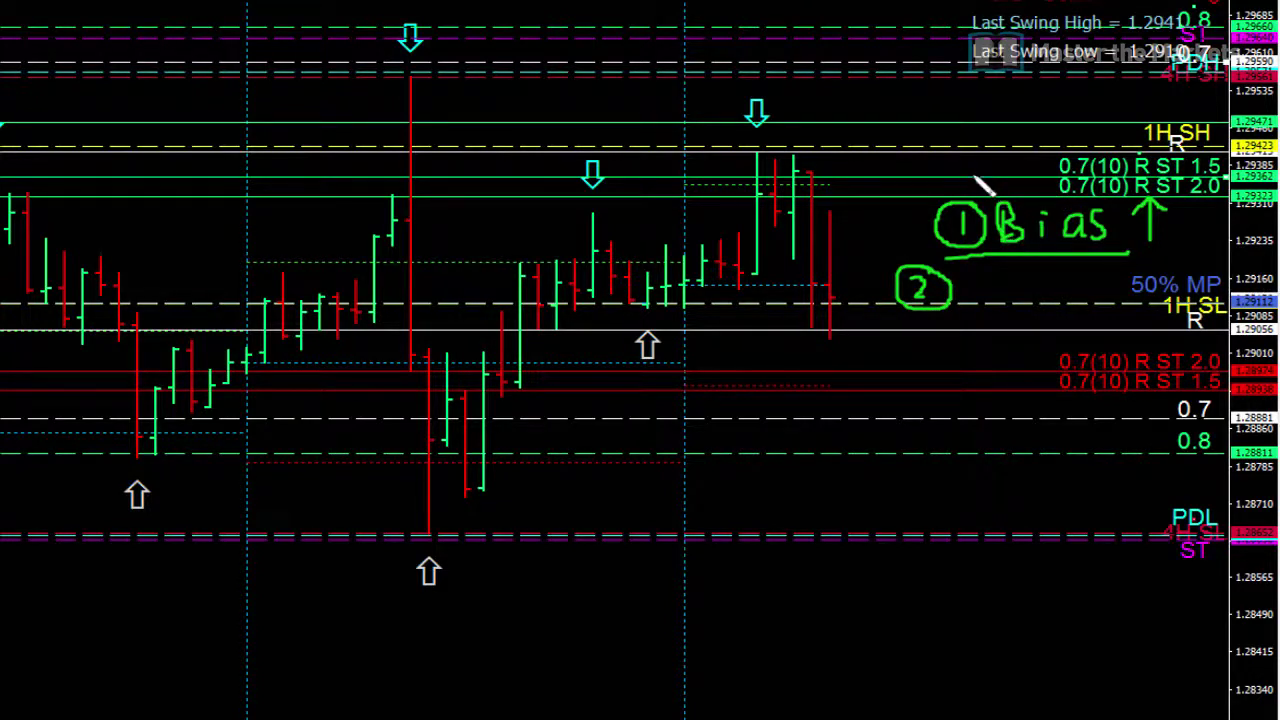
pyautogui.moveTo(966, 158); pyautogui.dragTo(1020, 192)
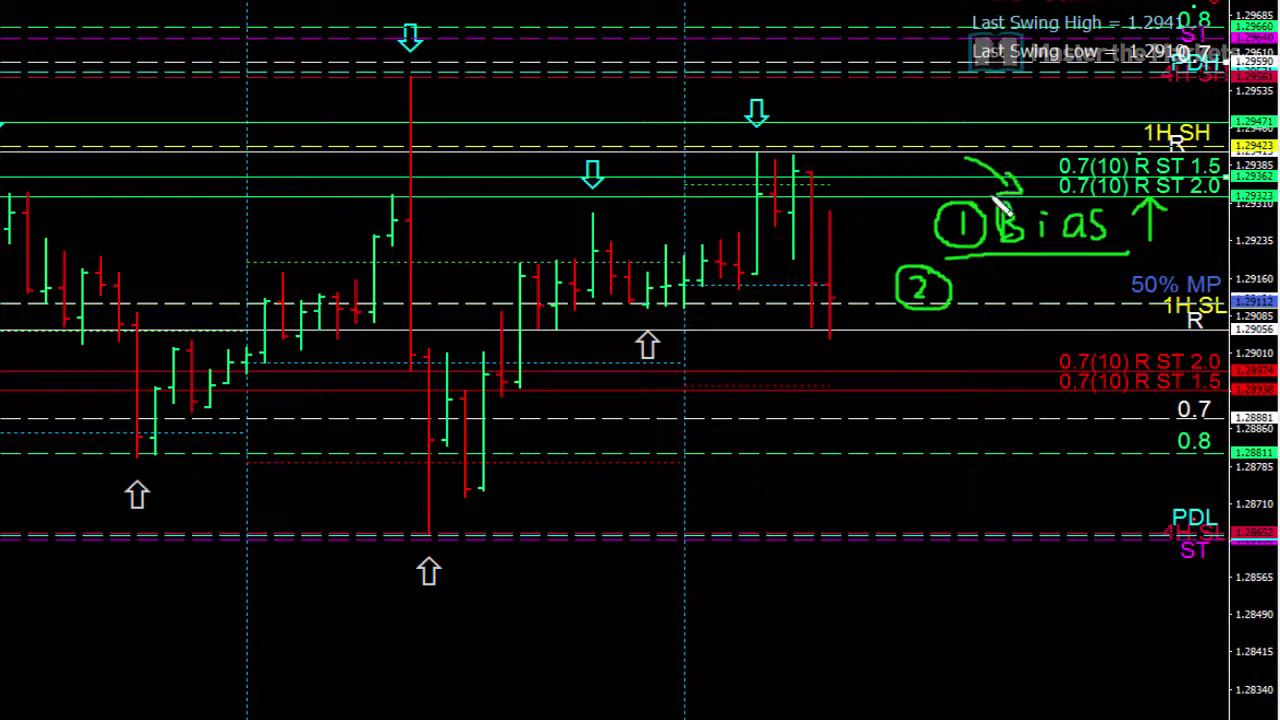
pyautogui.moveTo(906, 150)
pyautogui.mouseDown()
pyautogui.moveTo(908, 166)
pyautogui.moveTo(924, 167)
pyautogui.mouseUp()
pyautogui.moveTo(907, 157)
pyautogui.mouseDown()
pyautogui.moveTo(948, 141)
pyautogui.moveTo(942, 166)
pyautogui.moveTo(957, 160)
pyautogui.mouseUp()
pyautogui.moveTo(958, 129)
pyautogui.mouseDown()
pyautogui.moveTo(976, 126)
pyautogui.moveTo(973, 145)
pyautogui.mouseUp()
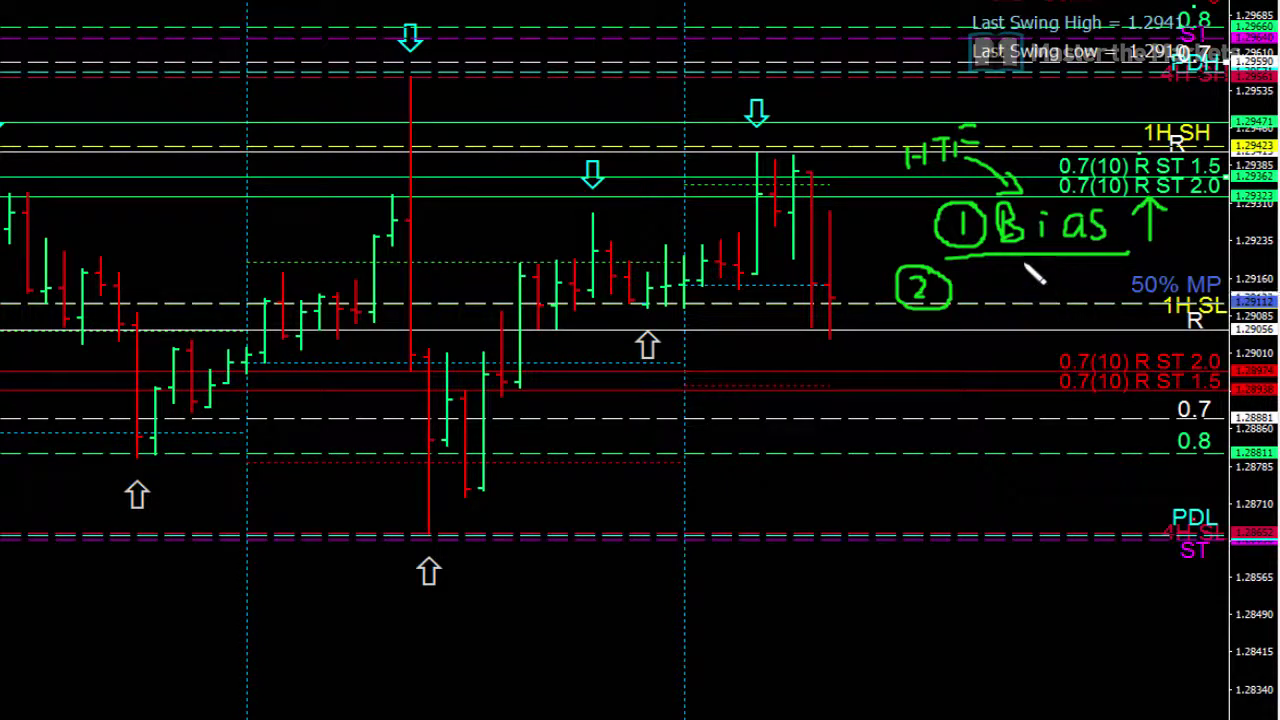
pyautogui.moveTo(990, 264)
pyautogui.mouseDown()
pyautogui.moveTo(961, 297)
pyautogui.moveTo(1008, 305)
pyautogui.moveTo(1048, 288)
pyautogui.moveTo(1052, 308)
pyautogui.moveTo(1056, 290)
pyautogui.mouseUp()
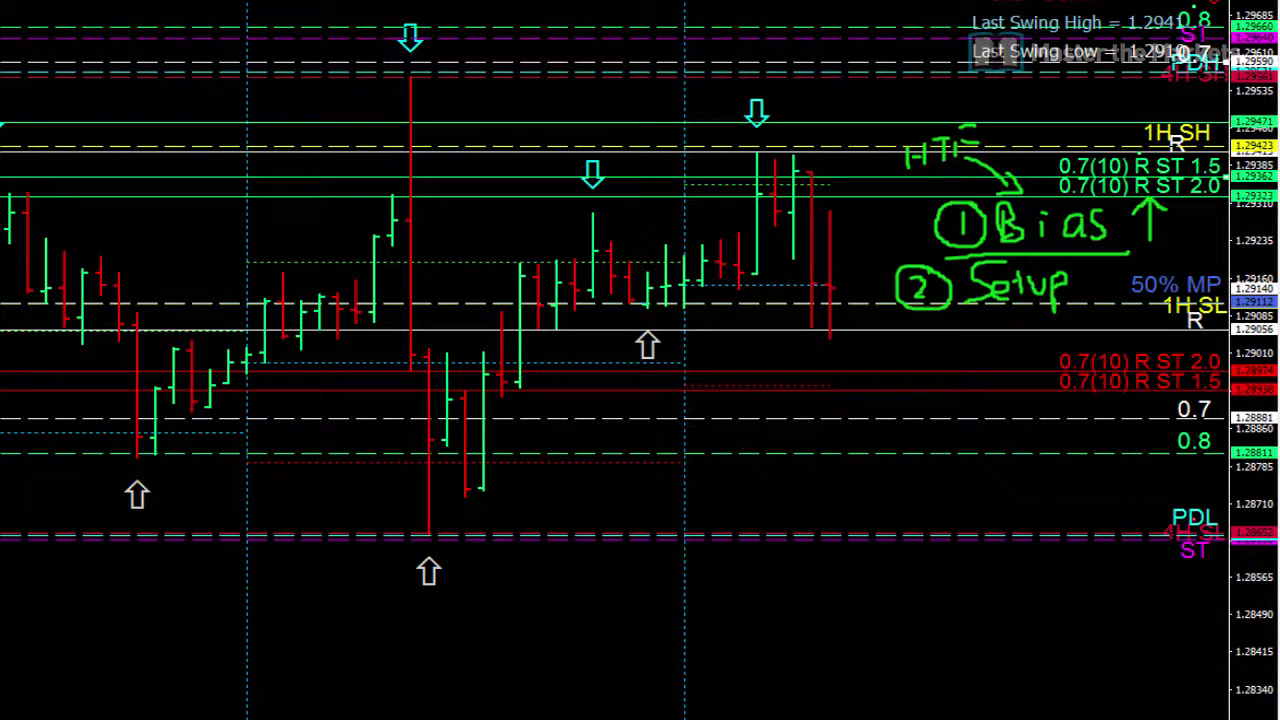
# - Sketch rising green and falling red bars below the price action, and mark the latest swing high with a red circle and arrow
pyautogui.moveTo(822, 570)
pyautogui.mouseDown()
pyautogui.moveTo(822, 625)
pyautogui.moveTo(881, 698)
pyautogui.mouseUp()
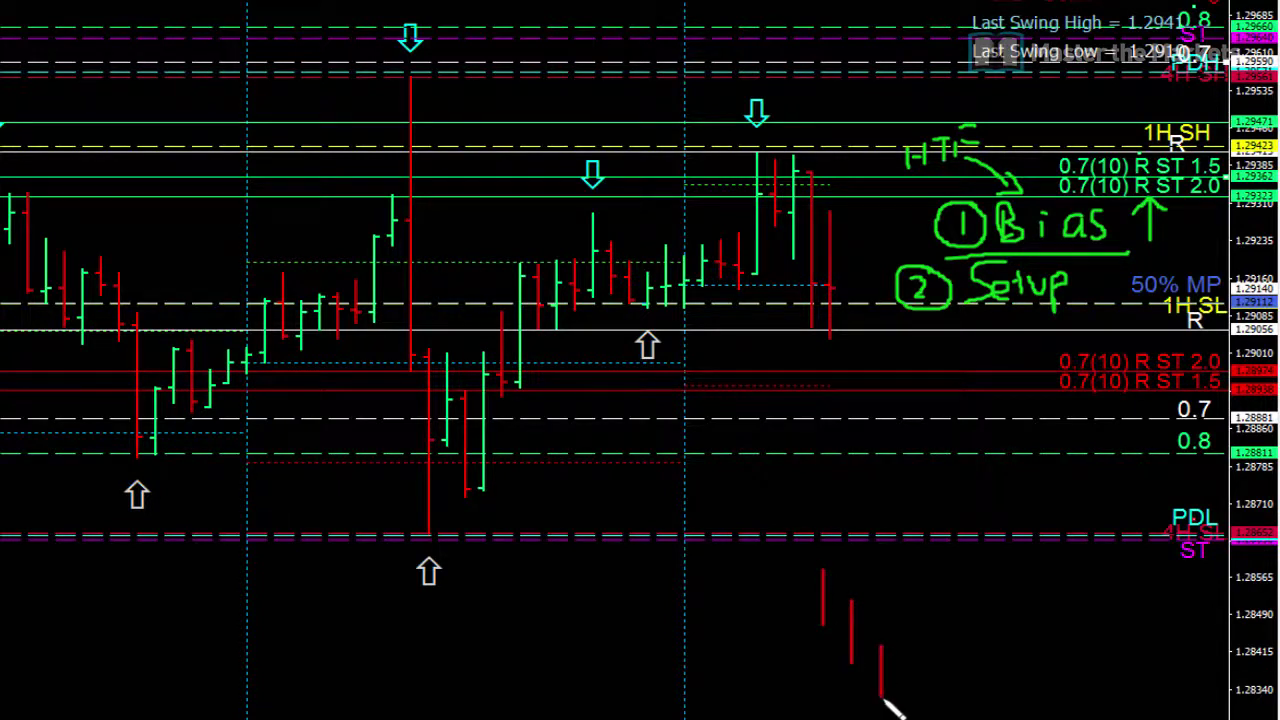
pyautogui.moveTo(835, 102)
pyautogui.mouseDown()
pyautogui.moveTo(830, 128)
pyautogui.moveTo(790, 165)
pyautogui.mouseUp()
pyautogui.moveTo(792, 125)
pyautogui.mouseDown()
pyautogui.moveTo(815, 176)
pyautogui.moveTo(766, 167)
pyautogui.mouseUp()
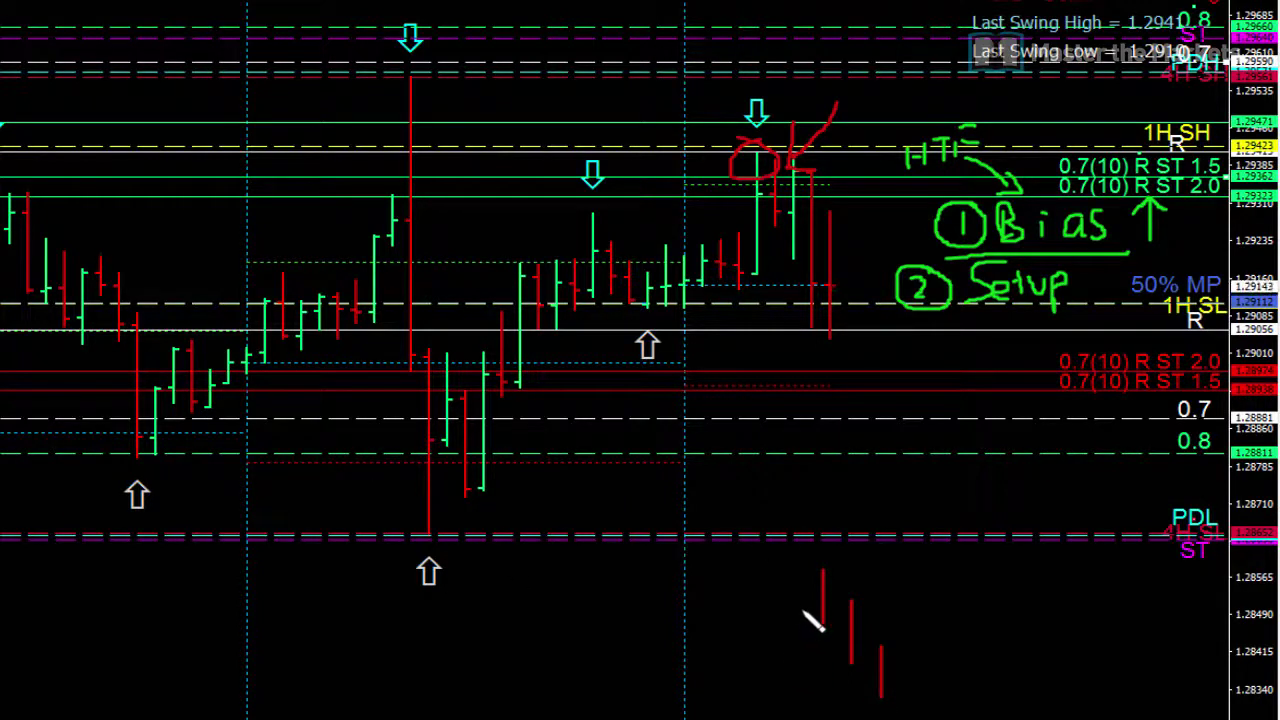
pyautogui.moveTo(801, 600)
pyautogui.mouseDown()
pyautogui.moveTo(801, 655)
pyautogui.moveTo(801, 628)
pyautogui.mouseUp()
pyautogui.moveTo(773, 645)
pyautogui.mouseDown()
pyautogui.moveTo(773, 685)
pyautogui.moveTo(740, 673)
pyautogui.moveTo(722, 628)
pyautogui.moveTo(730, 648)
pyautogui.mouseUp()
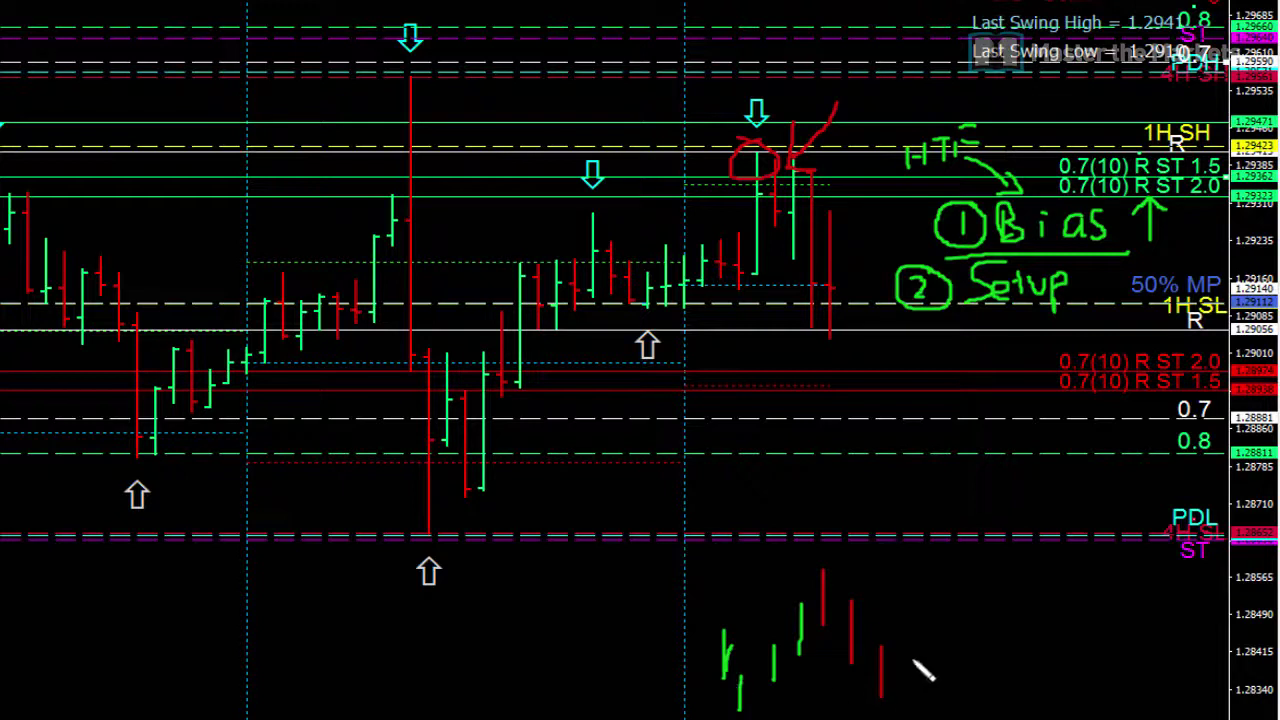
# - Draw green arrows to the second and third sketched red bars, labelling the third one "7 am 1h"
pyautogui.moveTo(945, 628)
pyautogui.mouseDown()
pyautogui.moveTo(905, 672)
pyautogui.moveTo(899, 655)
pyautogui.moveTo(935, 674)
pyautogui.mouseUp()
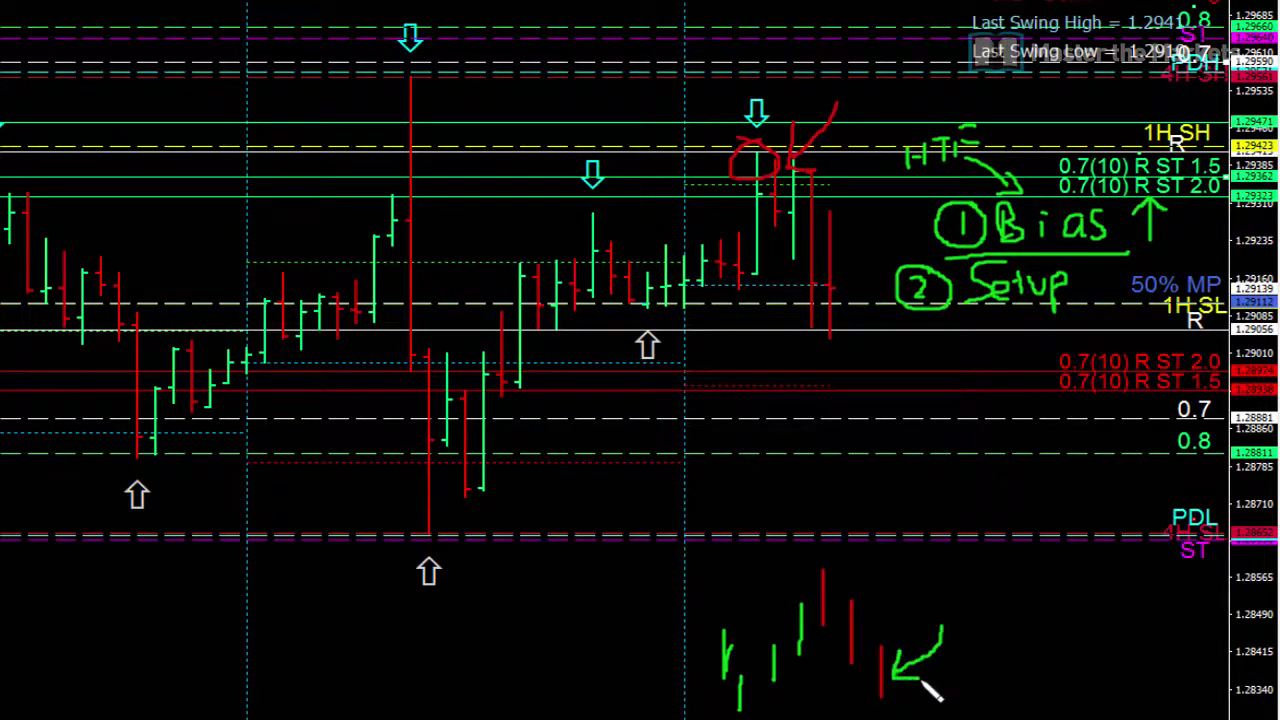
pyautogui.moveTo(954, 604)
pyautogui.mouseDown()
pyautogui.moveTo(963, 622)
pyautogui.moveTo(1035, 612)
pyautogui.moveTo(1002, 648)
pyautogui.mouseUp()
pyautogui.moveTo(1013, 624); pyautogui.dragTo(1037, 650)
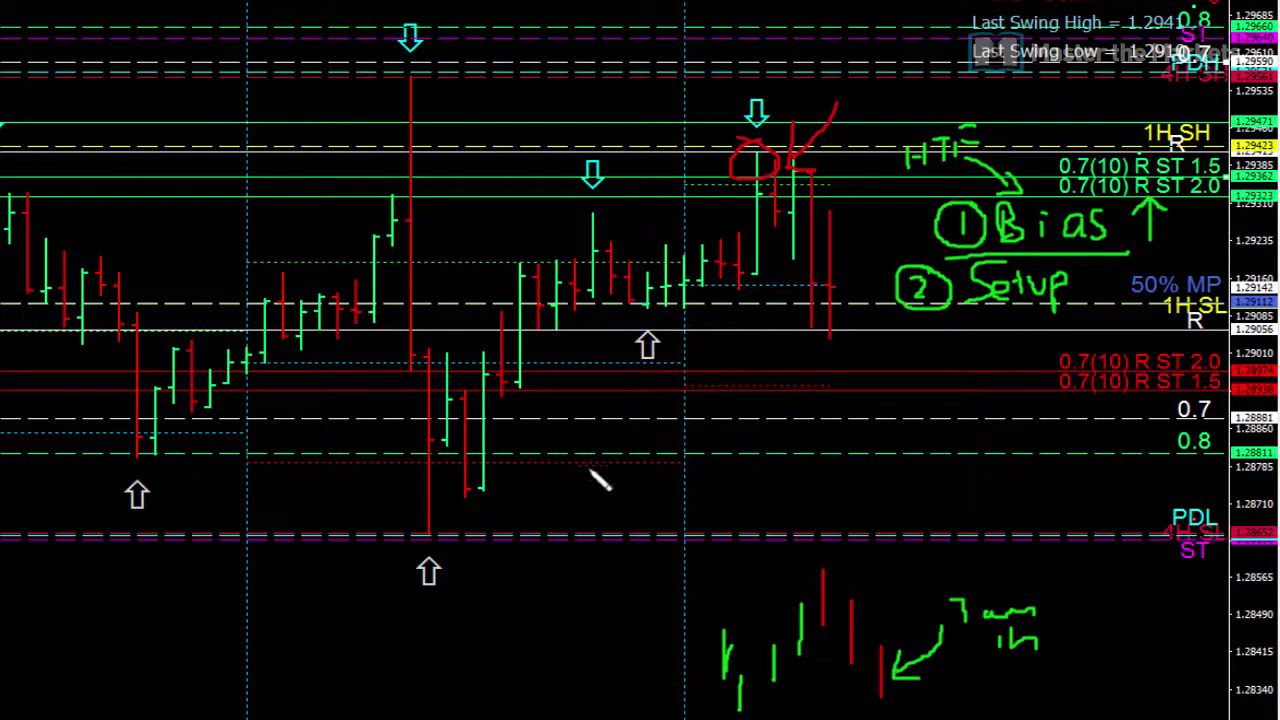
pyautogui.moveTo(850, 572)
pyautogui.mouseDown()
pyautogui.moveTo(878, 552)
pyautogui.moveTo(866, 583)
pyautogui.mouseUp()
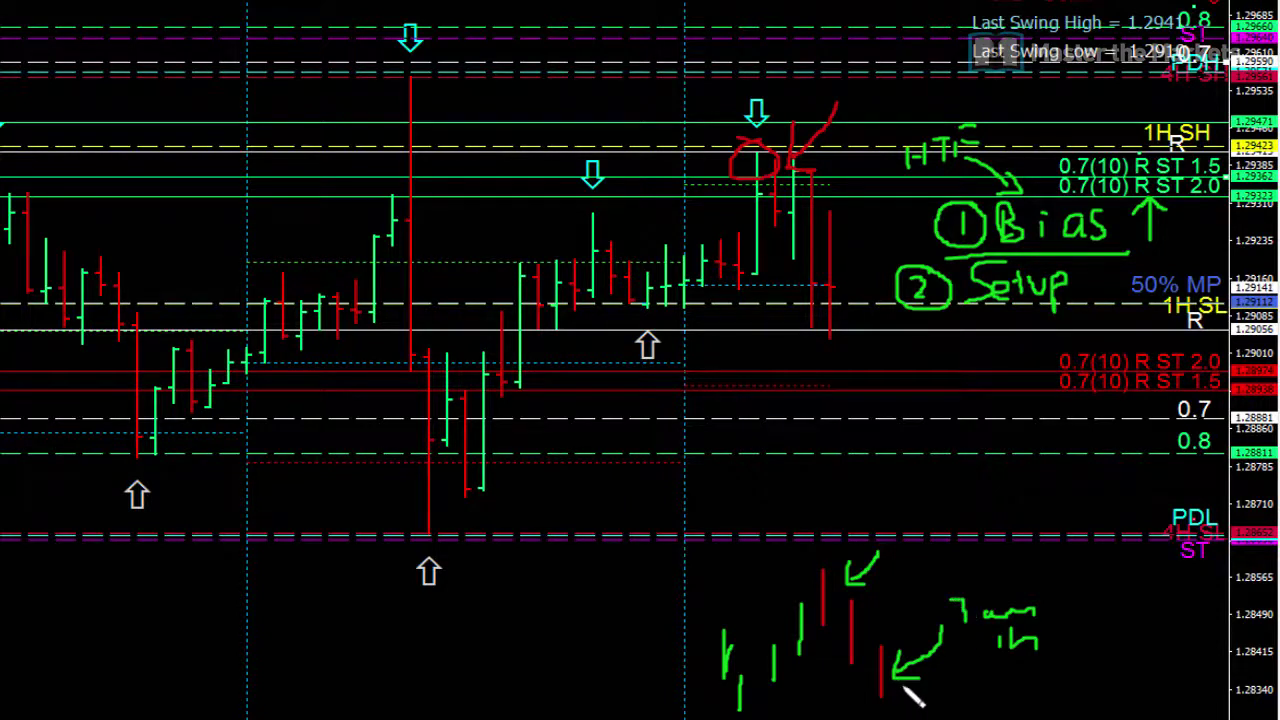
# - Draw dashed red level lines above and below the sketched bars, and extend the sketch with another red bar
pyautogui.moveTo(718, 716); pyautogui.dragTo(1176, 712)
pyautogui.moveTo(663, 563); pyautogui.dragTo(1140, 558)
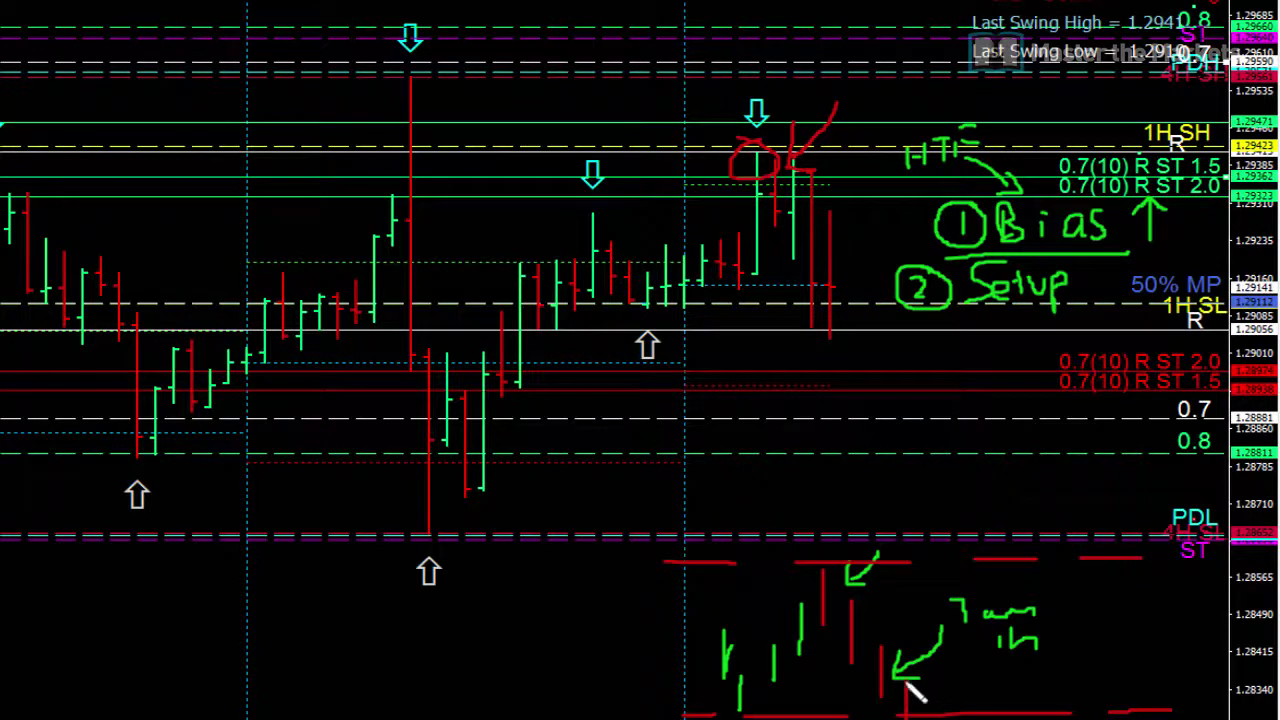
pyautogui.moveTo(897, 674); pyautogui.dragTo(928, 663)
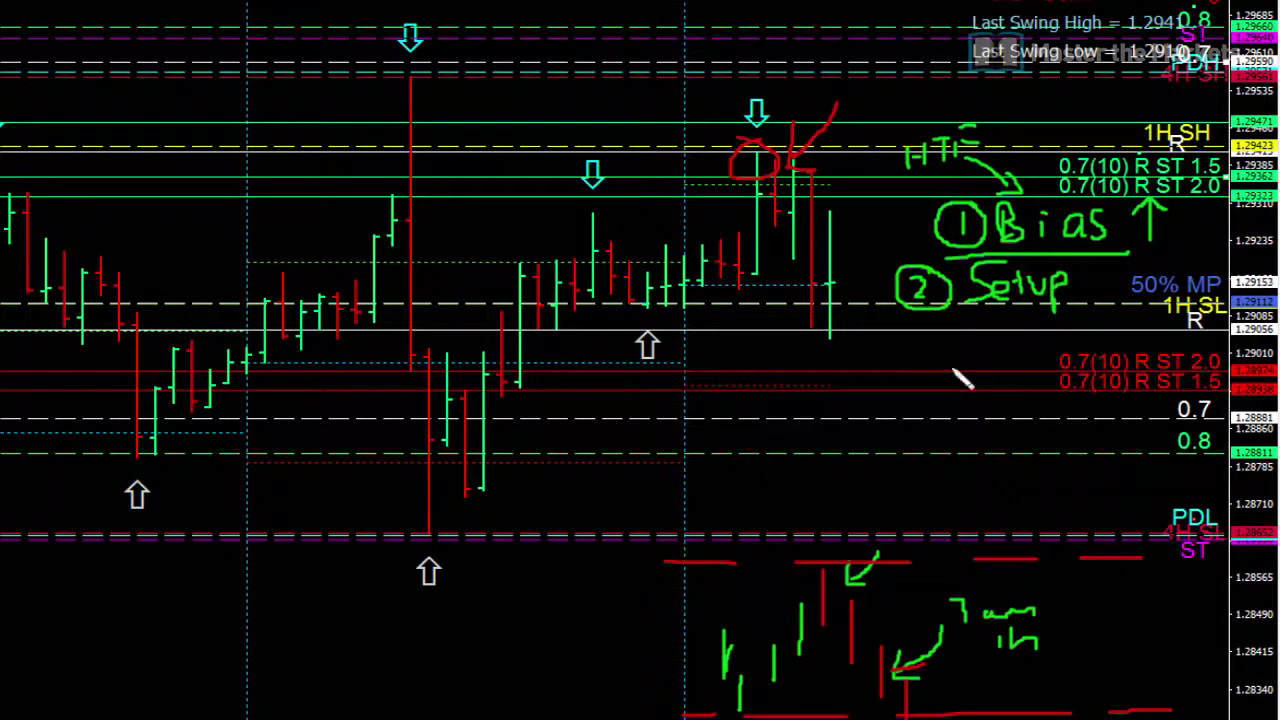
# - Write a boxed 3 with the label "Tech Levels" in green under "Setup"
pyautogui.moveTo(907, 339)
pyautogui.mouseDown()
pyautogui.moveTo(922, 353)
pyautogui.moveTo(907, 366)
pyautogui.mouseUp()
pyautogui.moveTo(926, 349)
pyautogui.mouseDown()
pyautogui.moveTo(898, 372)
pyautogui.moveTo(923, 337)
pyautogui.moveTo(954, 349)
pyautogui.moveTo(990, 332)
pyautogui.moveTo(1058, 352)
pyautogui.mouseUp()
pyautogui.moveTo(966, 368)
pyautogui.mouseDown()
pyautogui.moveTo(980, 397)
pyautogui.moveTo(1058, 370)
pyautogui.moveTo(1062, 392)
pyautogui.moveTo(1050, 385)
pyautogui.mouseUp()
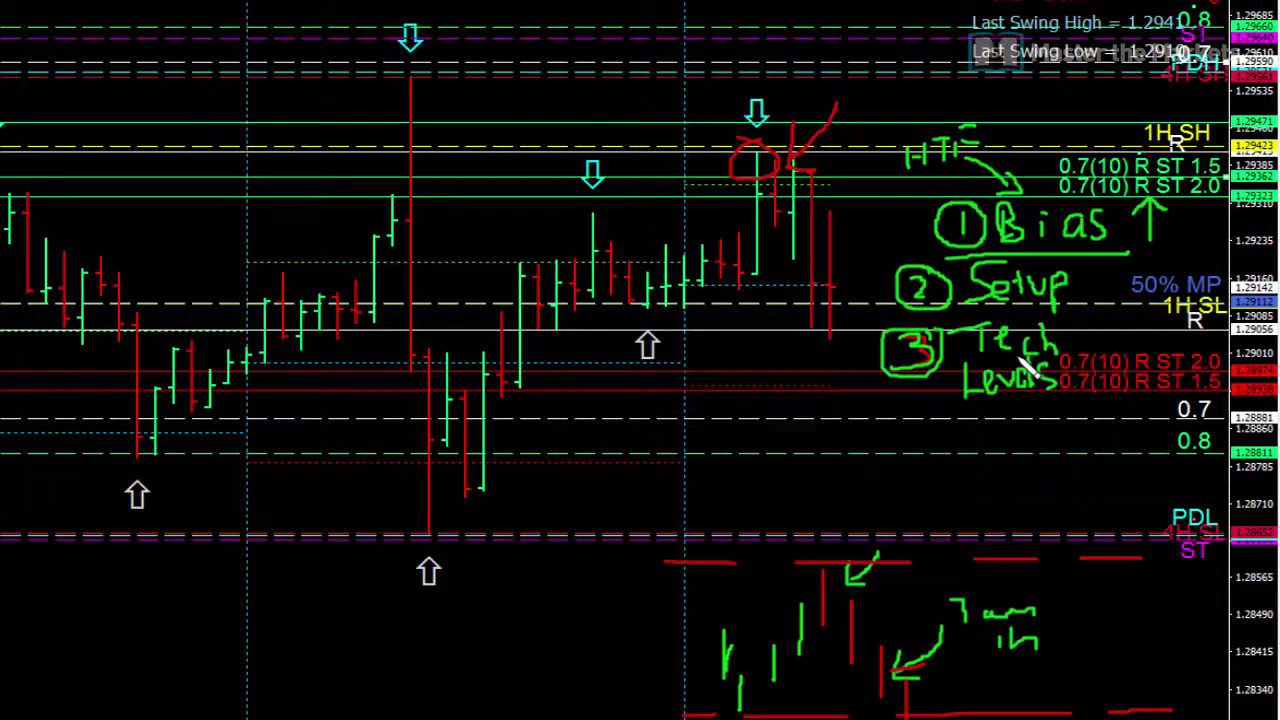
# - Branch two green arrows from "Tech Levels", one to an up-to-down arrow pair and the other to a down-to-up pair
pyautogui.moveTo(978, 398)
pyautogui.mouseDown()
pyautogui.moveTo(919, 468)
pyautogui.moveTo(953, 463)
pyautogui.mouseUp()
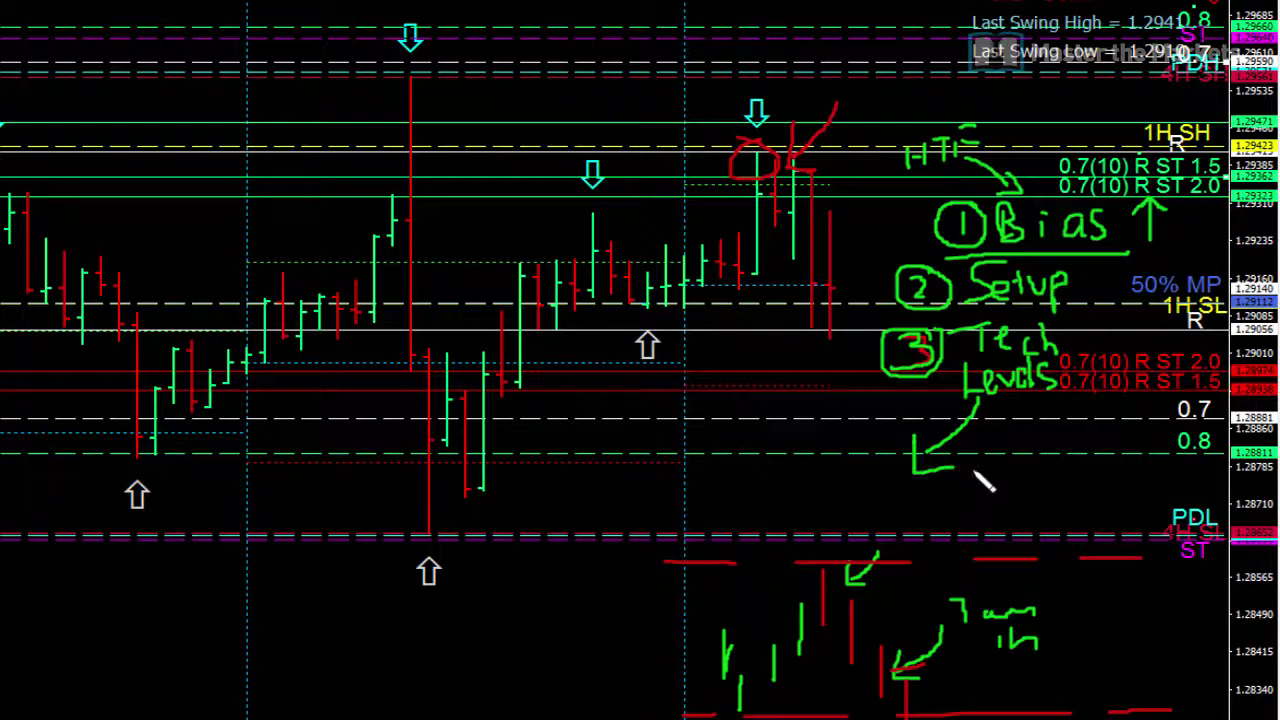
pyautogui.moveTo(1022, 392)
pyautogui.mouseDown()
pyautogui.moveTo(1091, 463)
pyautogui.moveTo(1045, 490)
pyautogui.mouseUp()
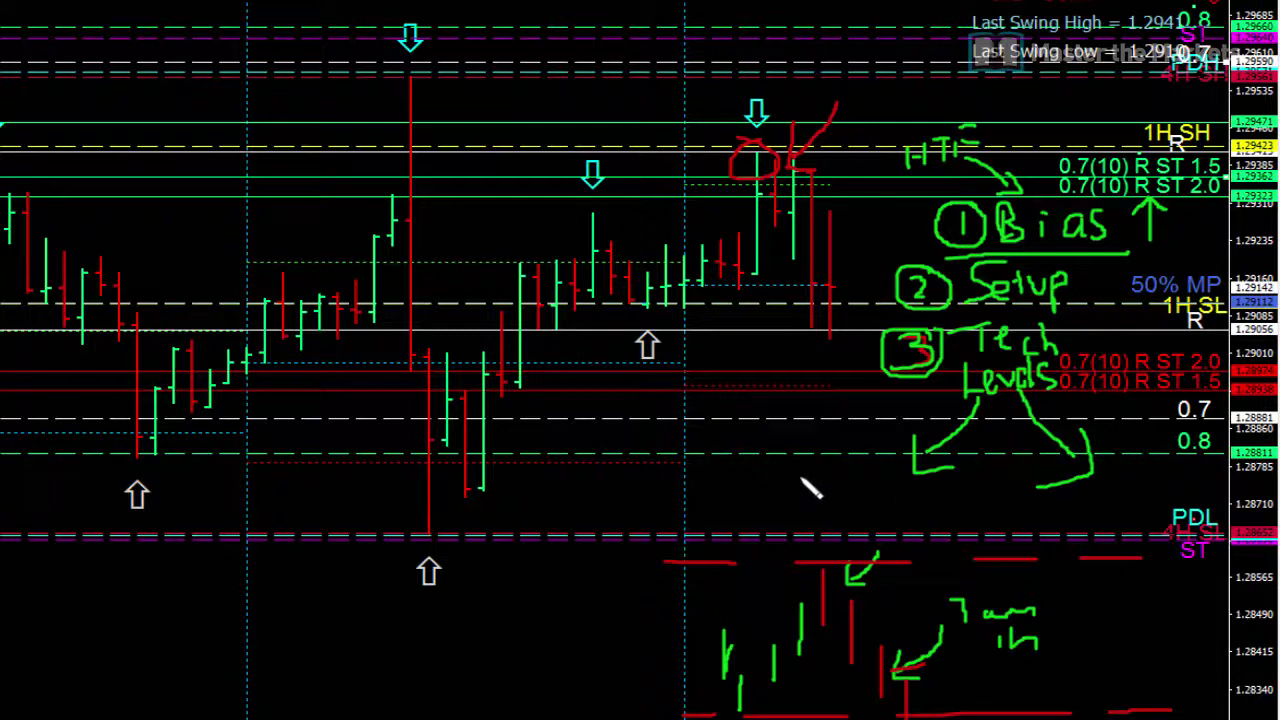
pyautogui.moveTo(774, 488)
pyautogui.mouseDown()
pyautogui.moveTo(803, 474)
pyautogui.moveTo(789, 500)
pyautogui.moveTo(849, 487)
pyautogui.moveTo(858, 500)
pyautogui.moveTo(881, 482)
pyautogui.moveTo(884, 505)
pyautogui.mouseUp()
pyautogui.moveTo(870, 487); pyautogui.dragTo(901, 487)
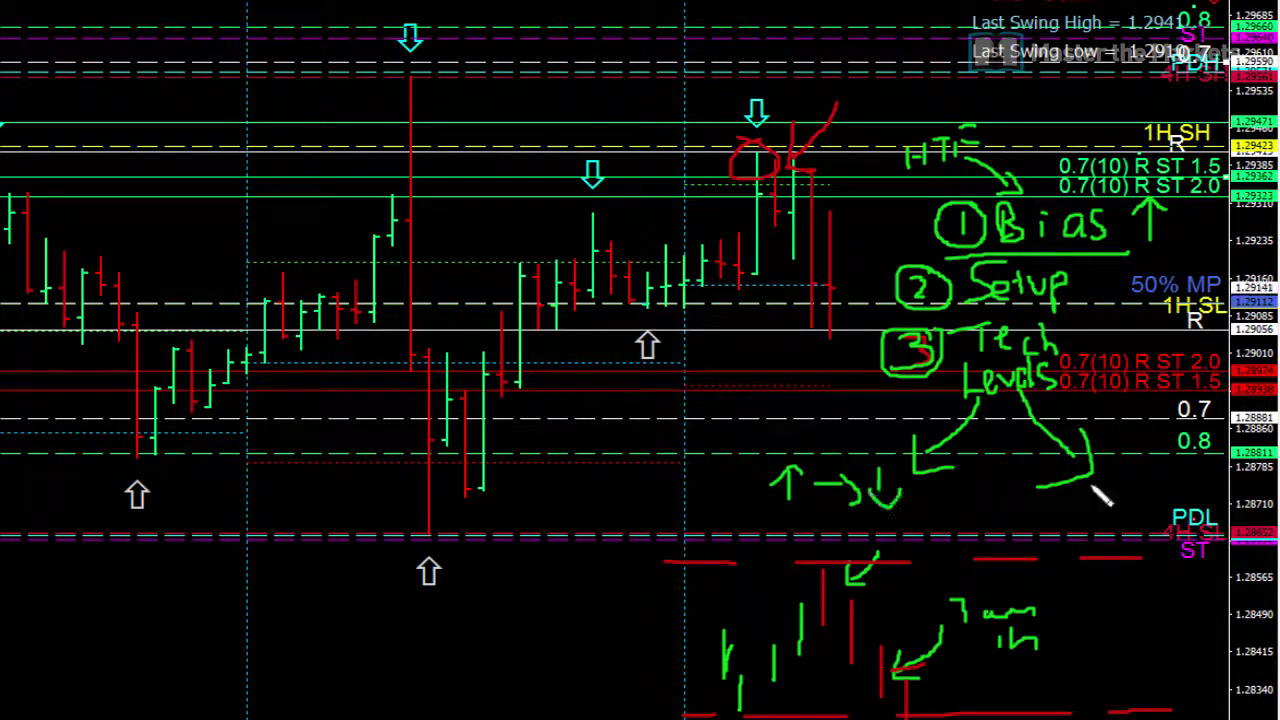
pyautogui.moveTo(1048, 490)
pyautogui.mouseDown()
pyautogui.moveTo(1050, 522)
pyautogui.moveTo(1142, 480)
pyautogui.moveTo(1157, 492)
pyautogui.moveTo(1141, 516)
pyautogui.mouseUp()
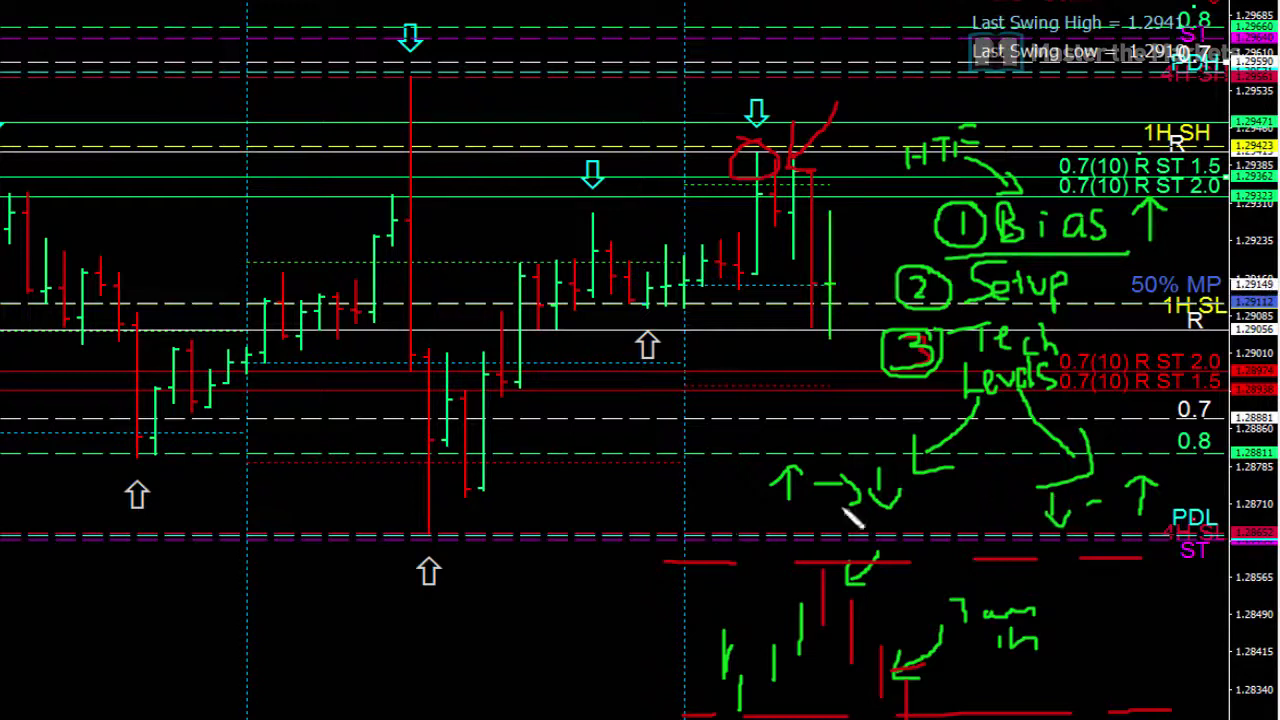
# - Underline both arrow pairs in green and circle the down-to-up pair
pyautogui.moveTo(755, 518); pyautogui.dragTo(932, 520)
pyautogui.moveTo(724, 521); pyautogui.dragTo(932, 521)
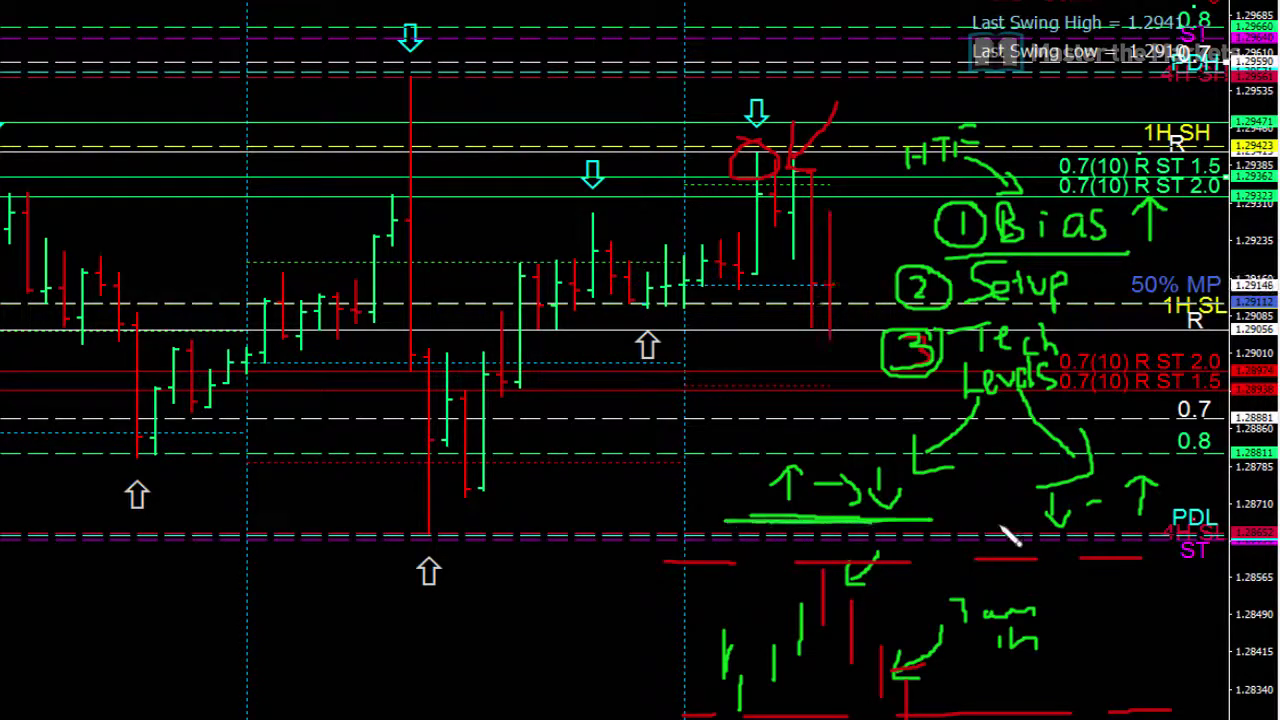
pyautogui.moveTo(1013, 533)
pyautogui.mouseDown()
pyautogui.moveTo(1180, 533)
pyautogui.moveTo(1023, 531)
pyautogui.moveTo(1180, 533)
pyautogui.moveTo(1068, 537)
pyautogui.mouseUp()
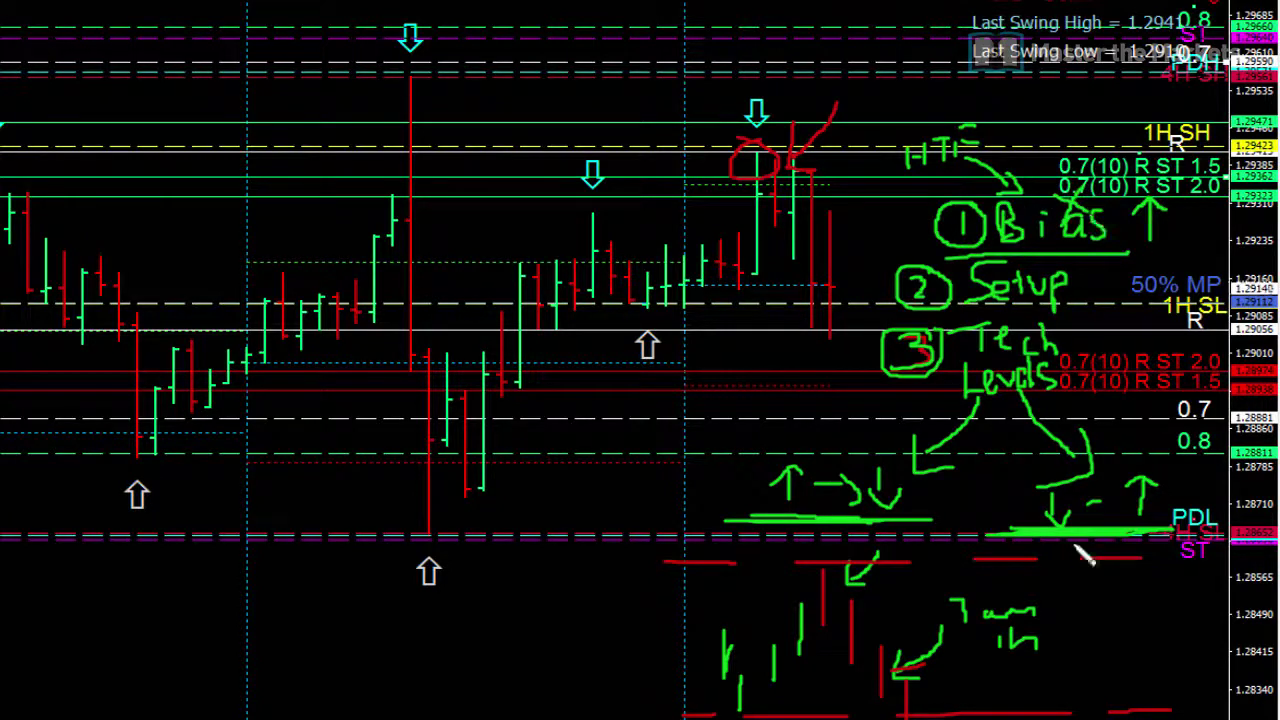
pyautogui.moveTo(1178, 452)
pyautogui.mouseDown()
pyautogui.moveTo(982, 526)
pyautogui.moveTo(1178, 538)
pyautogui.moveTo(1158, 465)
pyautogui.mouseUp()
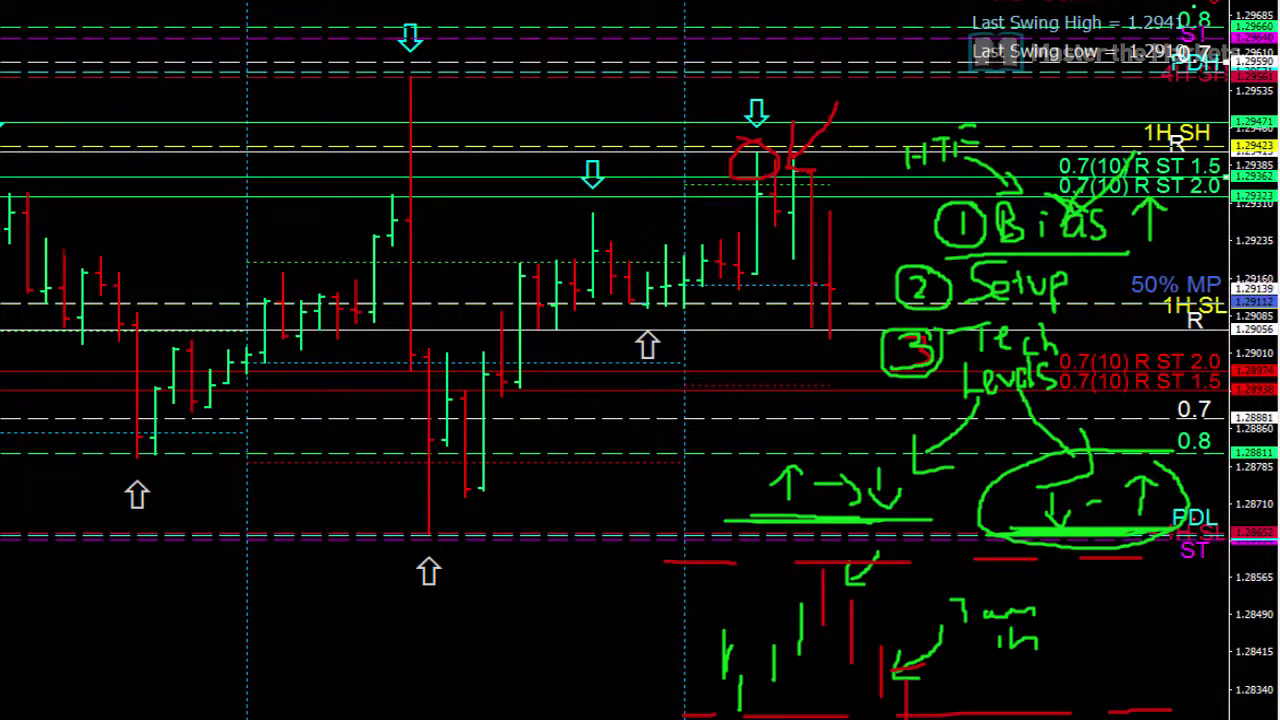
# - Clear all ink and write an underlined "9.30" in green above the latest bars
pyautogui.press('Escape')
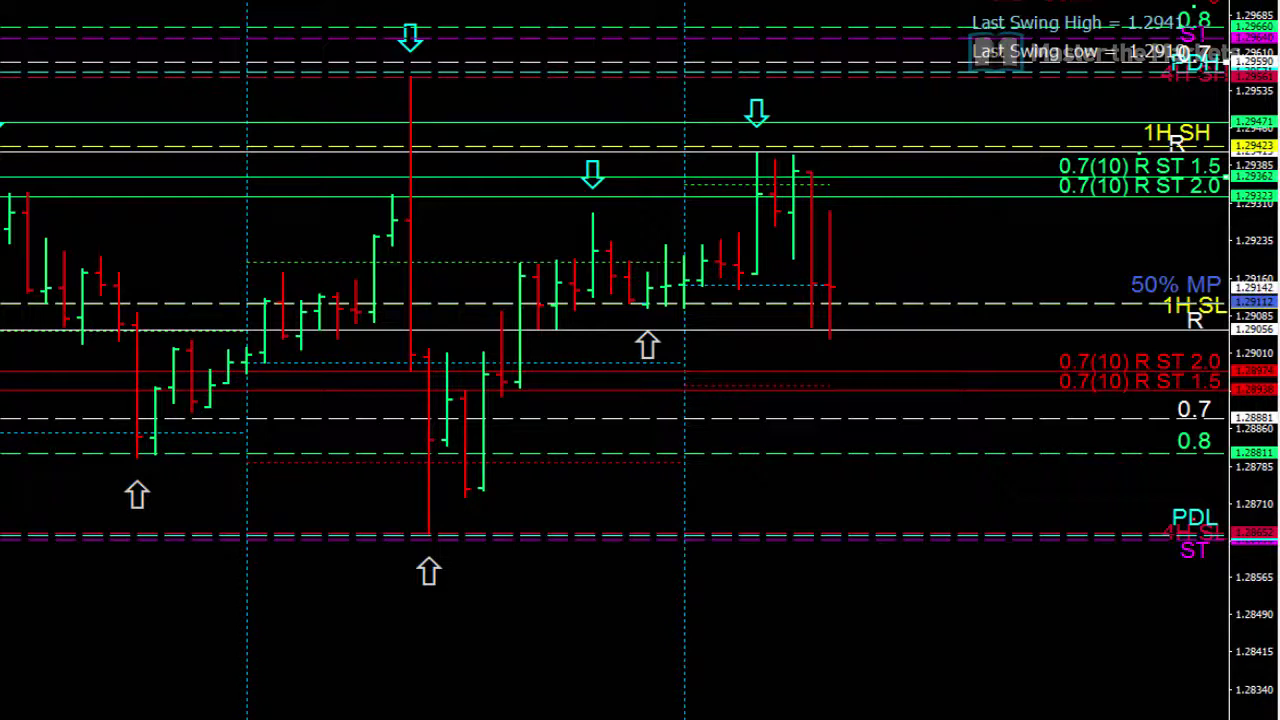
pyautogui.moveTo(892, 84)
pyautogui.mouseDown()
pyautogui.moveTo(889, 112)
pyautogui.moveTo(940, 100)
pyautogui.moveTo(920, 105)
pyautogui.moveTo(960, 64)
pyautogui.moveTo(946, 63)
pyautogui.mouseUp()
pyautogui.click(896, 100)
pyautogui.moveTo(819, 140); pyautogui.dragTo(1025, 120)
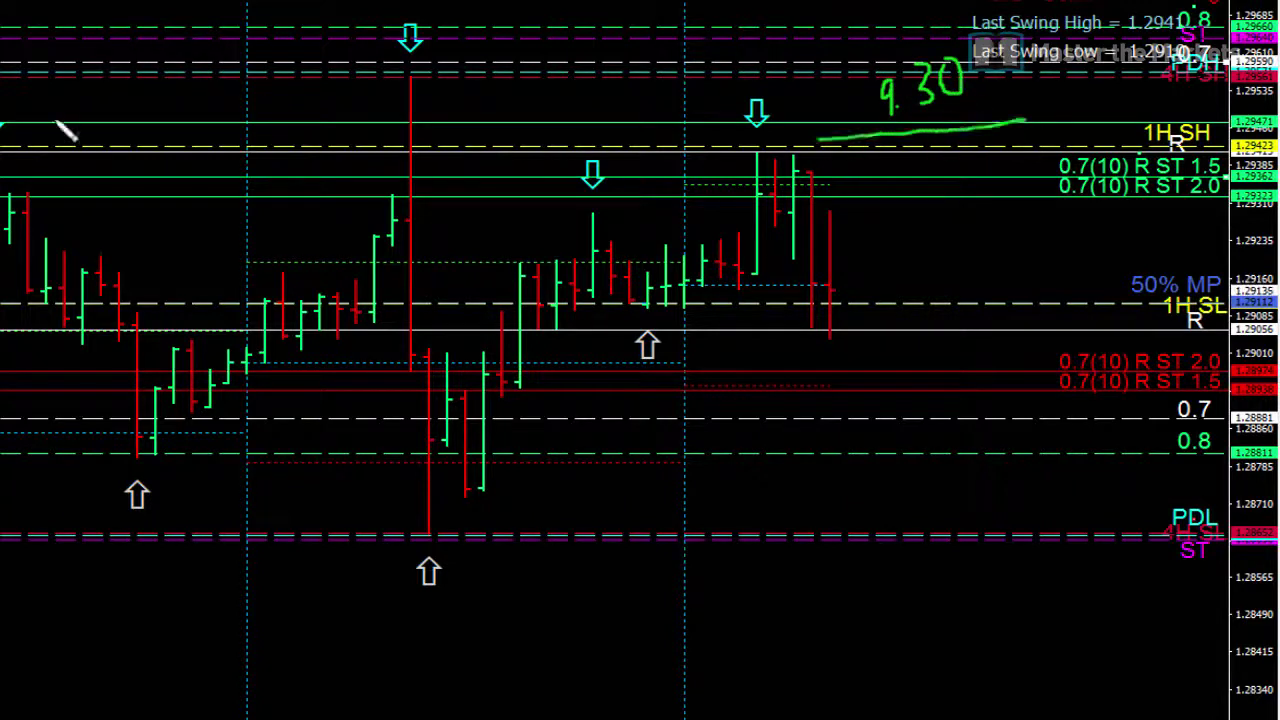
# - Clear the ink and draw a green arrow pointing at the last completed green bar on the H1 chart
pyautogui.press('Escape')
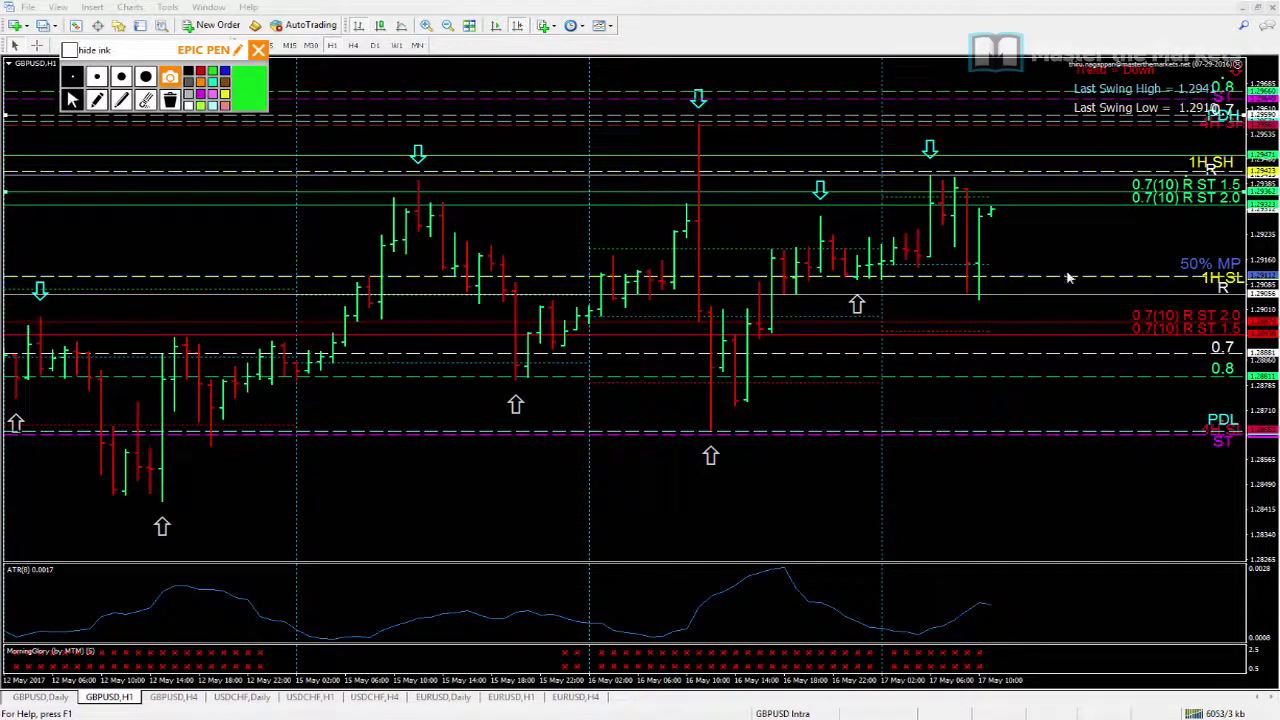
pyautogui.click(97, 99)
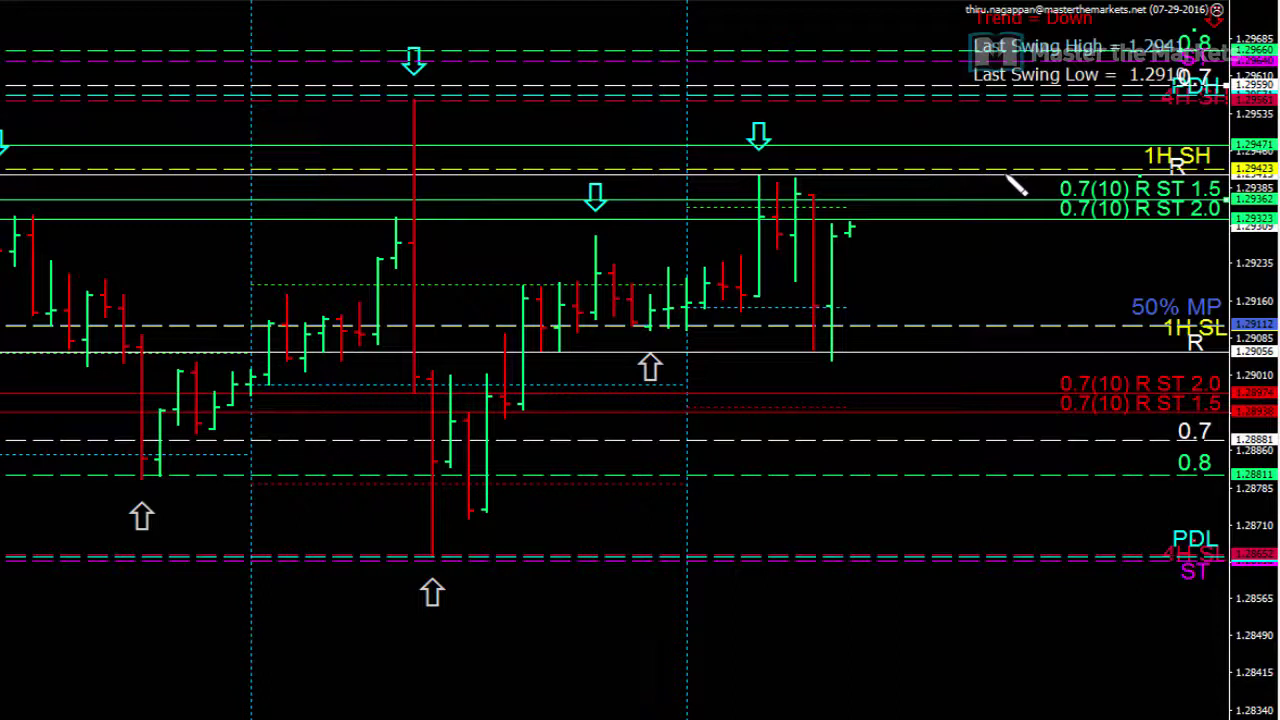
pyautogui.moveTo(935, 252)
pyautogui.mouseDown()
pyautogui.moveTo(846, 298)
pyautogui.moveTo(876, 301)
pyautogui.mouseUp()
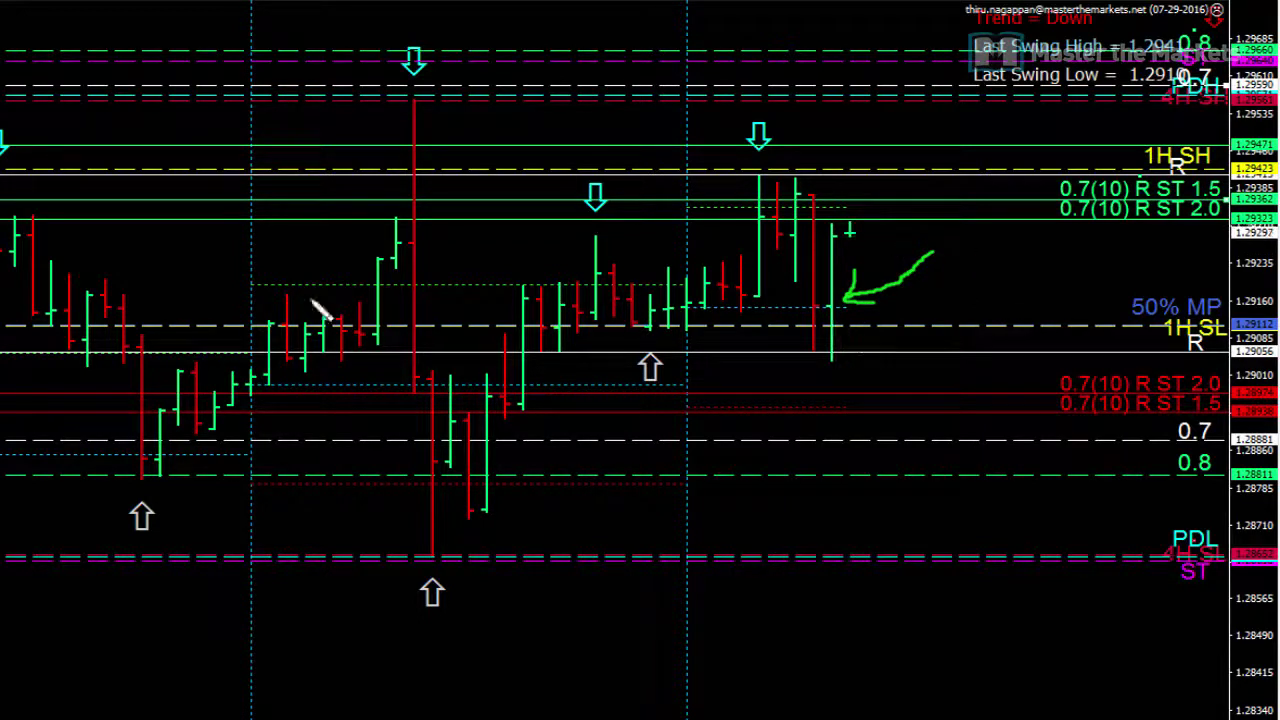
# - On the GBPUSD H1 chart with the buy stop order, circle the entry, stop-loss and take-profit lines in green, and erase the ink
pyautogui.press('Escape')
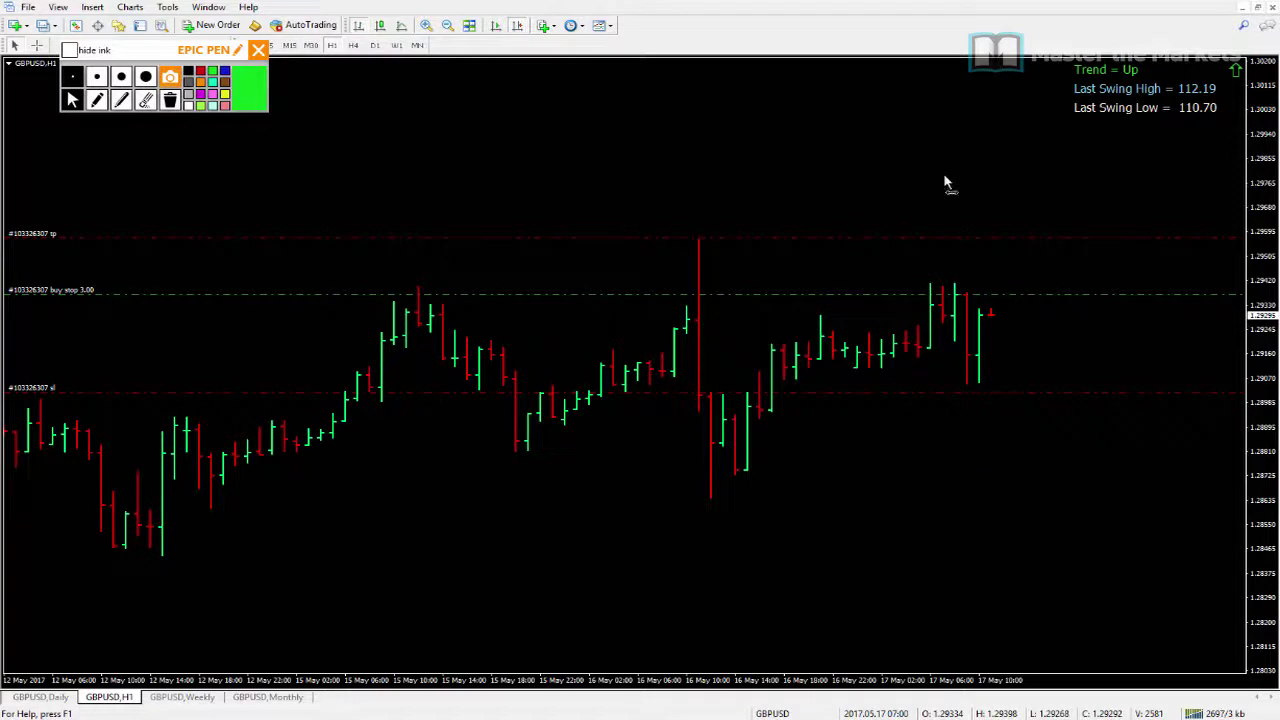
pyautogui.scroll(-1, 967, 169)
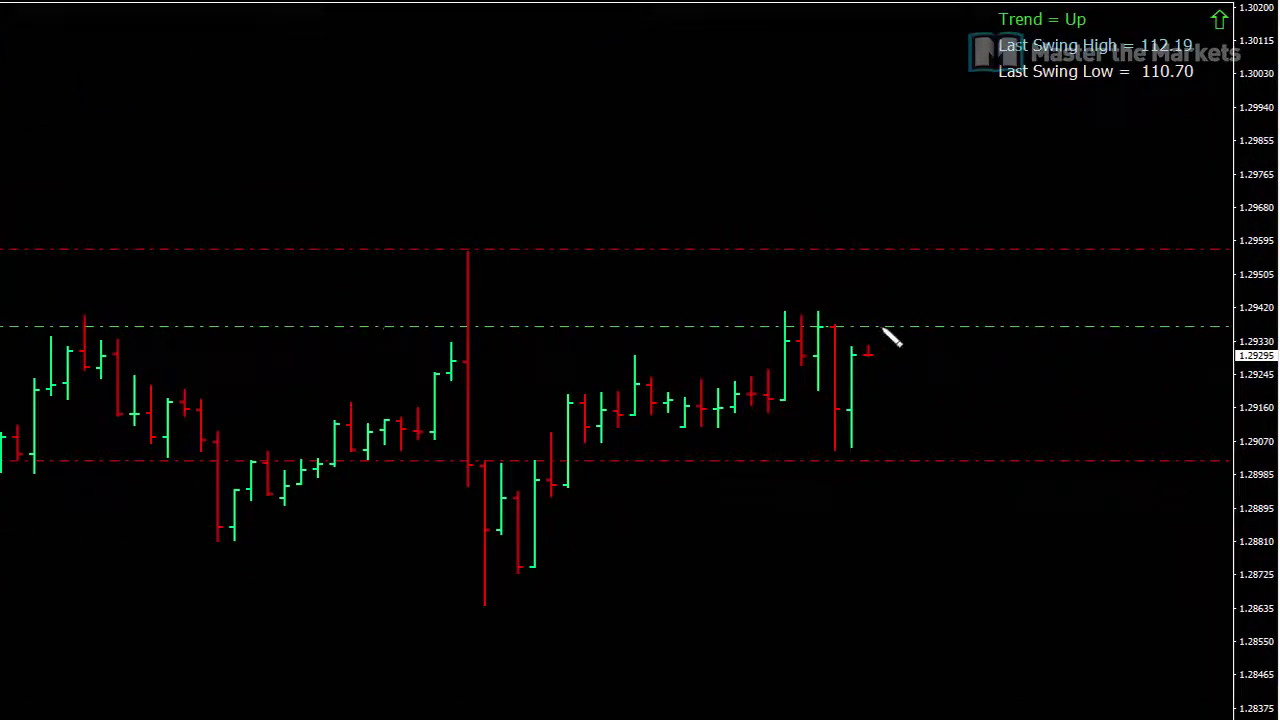
pyautogui.moveTo(983, 310); pyautogui.dragTo(988, 315)
pyautogui.moveTo(985, 445); pyautogui.dragTo(1012, 450)
pyautogui.moveTo(986, 238)
pyautogui.mouseDown()
pyautogui.moveTo(1014, 275)
pyautogui.moveTo(1006, 245)
pyautogui.mouseUp()
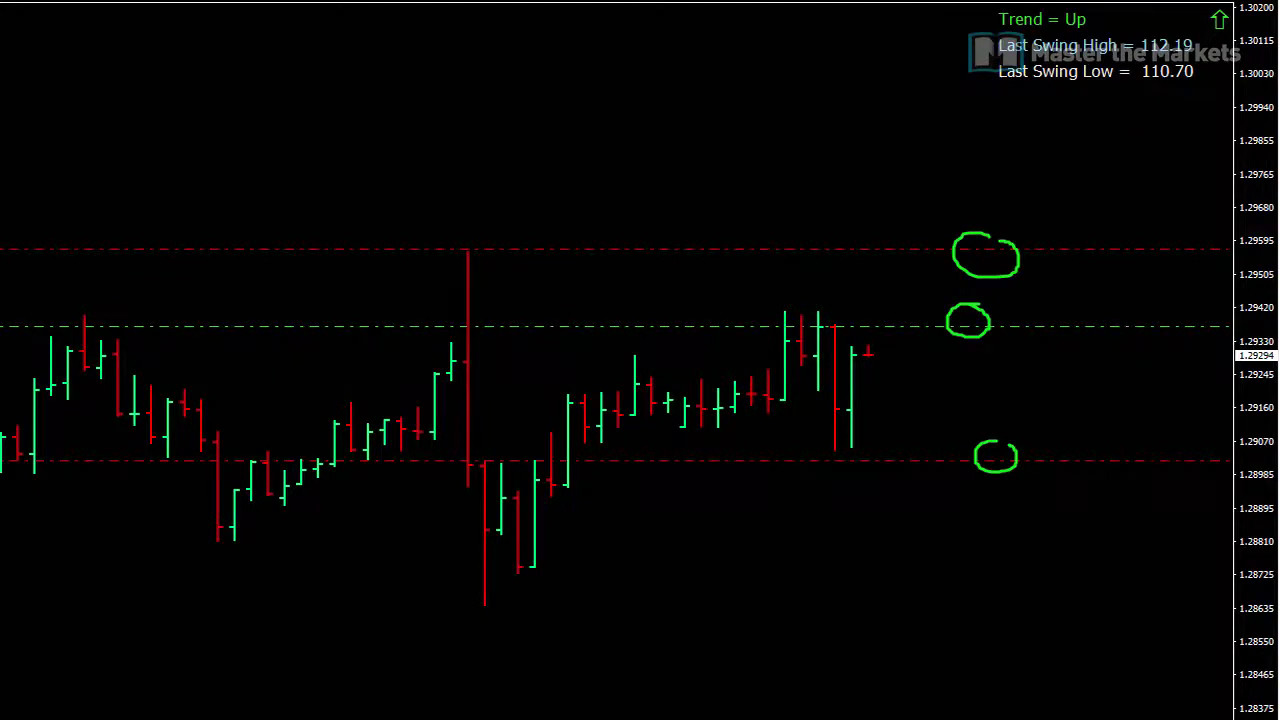
pyautogui.click(170, 100)
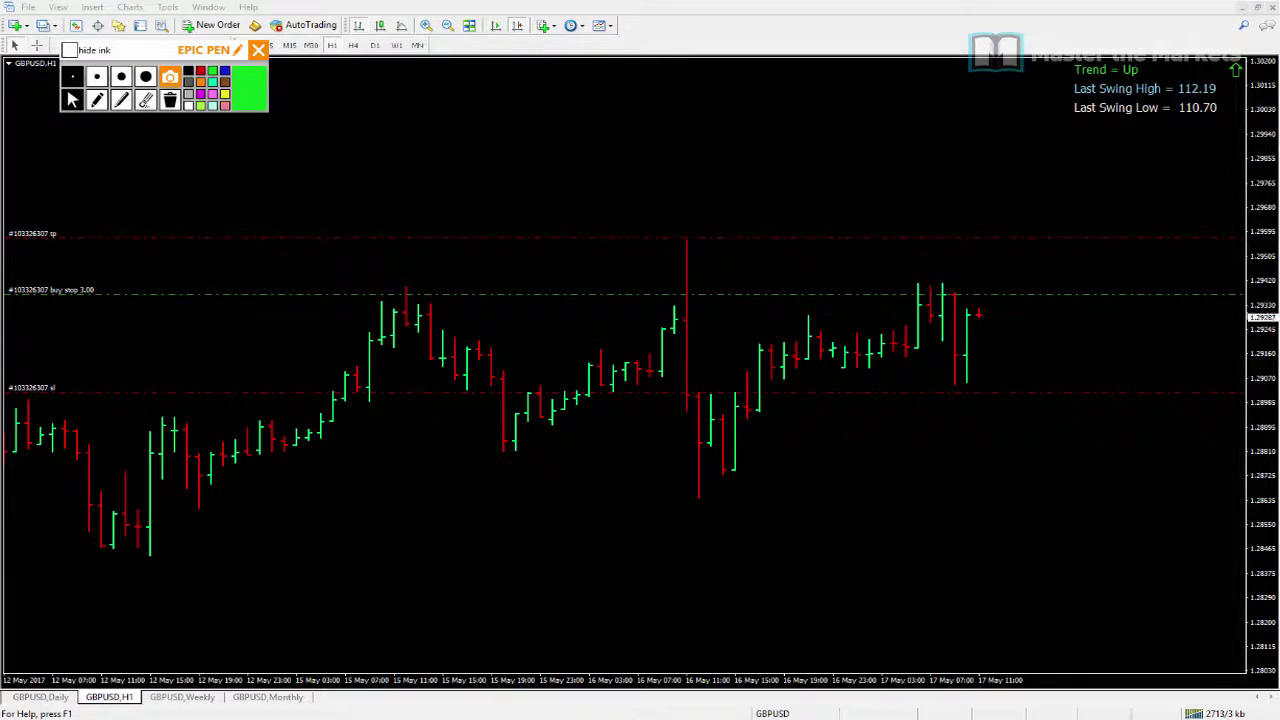
# - Show the open GBPUSD trade beneath the H1 chart and circle its profit figure in green
pyautogui.hotkey('ctrl', 't')
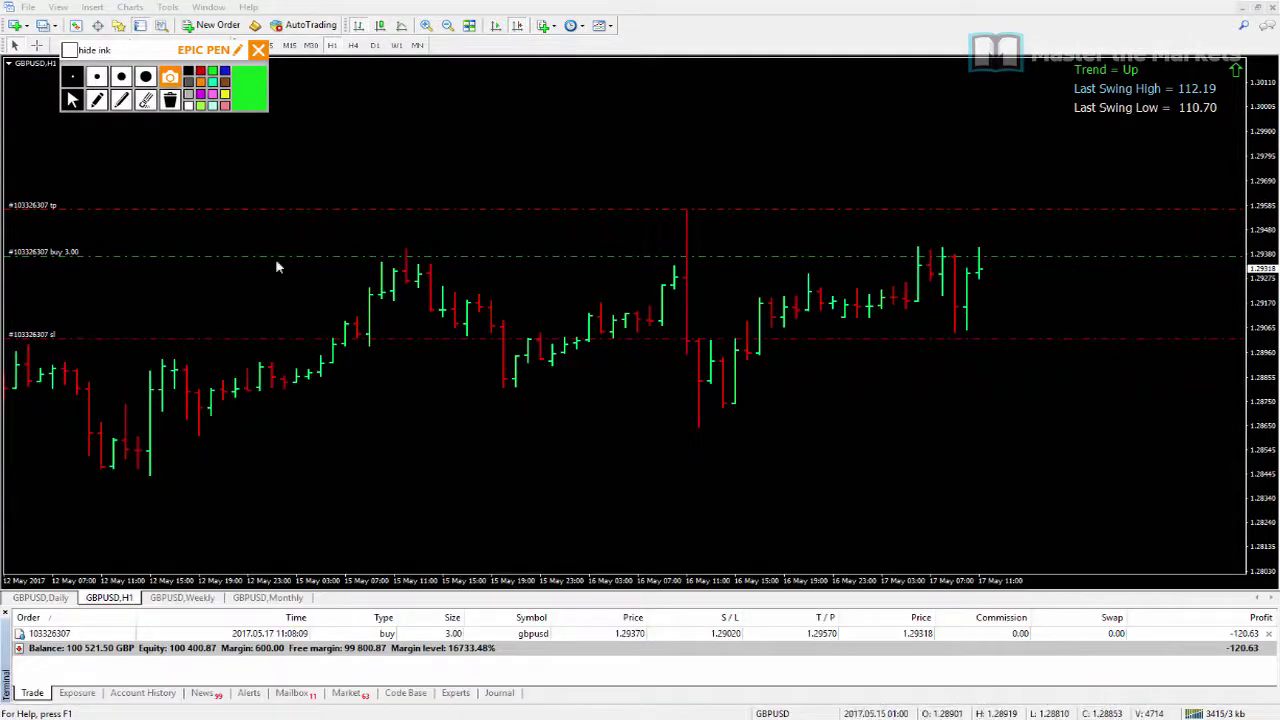
pyautogui.click(97, 101)
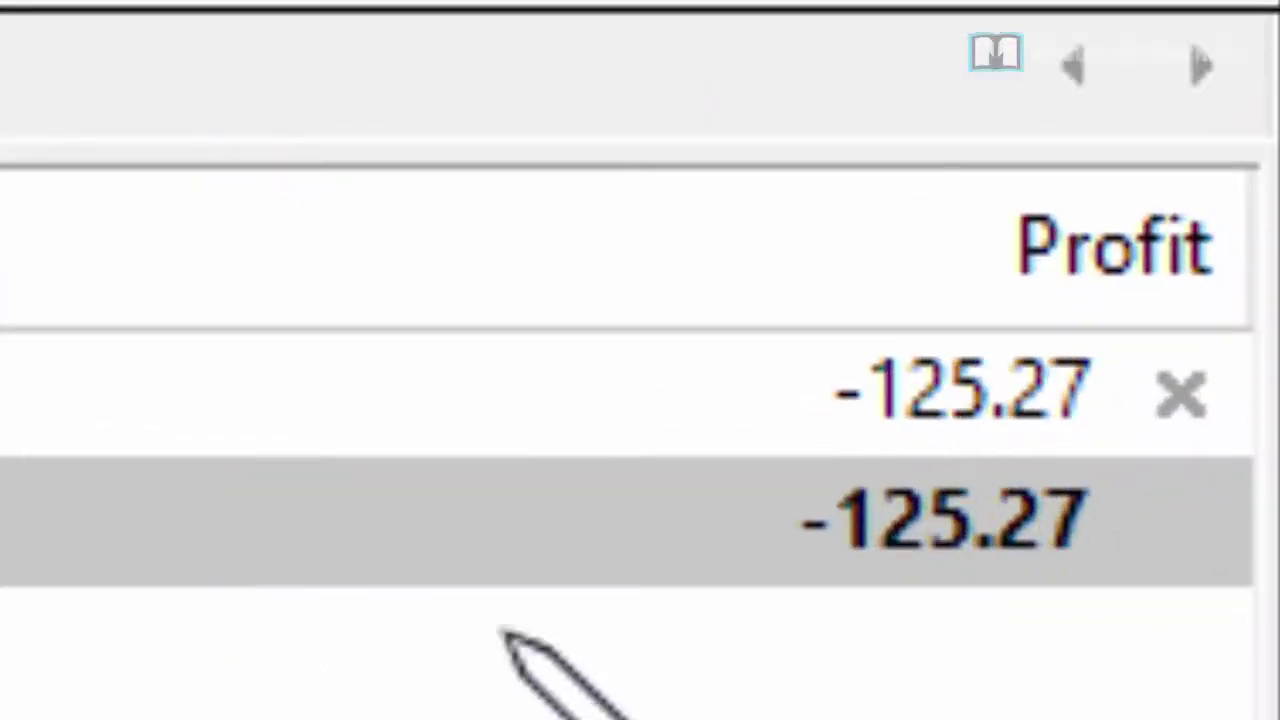
pyautogui.moveTo(1192, 661); pyautogui.dragTo(1230, 661)
pyautogui.moveTo(885, 637)
pyautogui.mouseDown()
pyautogui.moveTo(1232, 466)
pyautogui.moveTo(794, 286)
pyautogui.moveTo(466, 594)
pyautogui.moveTo(555, 615)
pyautogui.mouseUp()
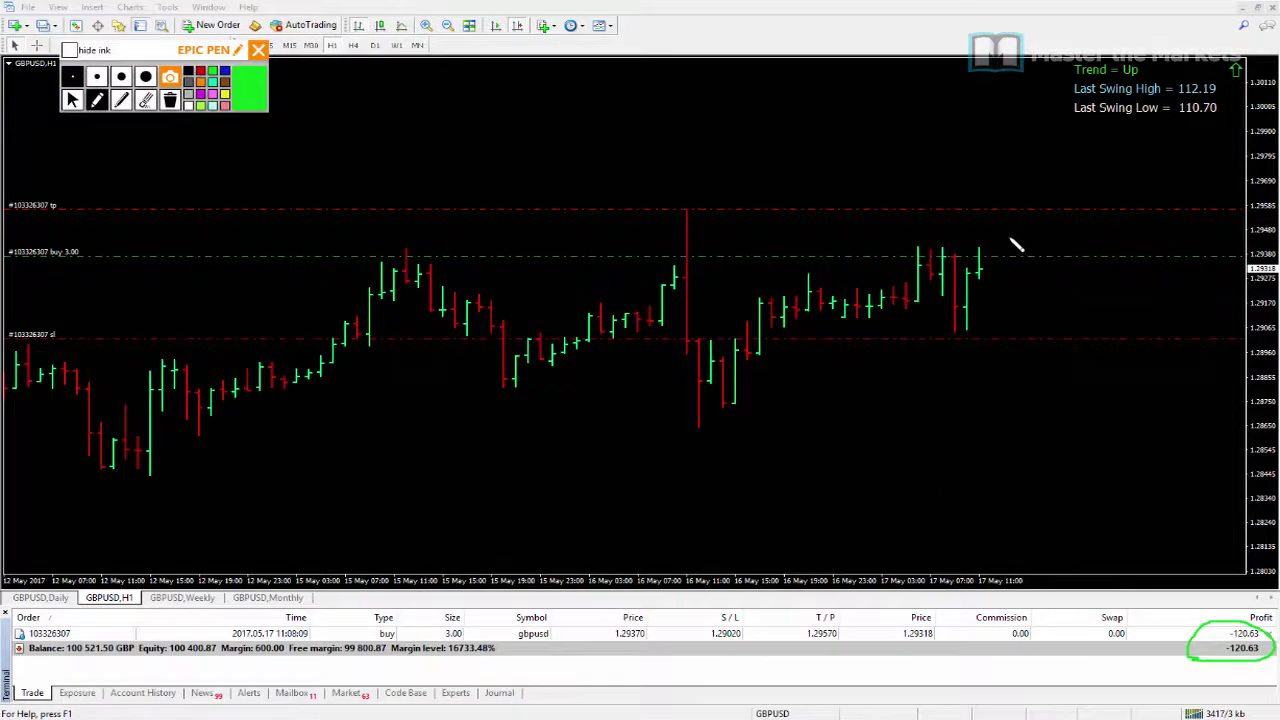
# - Circle the latest bar at the entry line in green and write "Prob" in a box above it
pyautogui.moveTo(830, 288)
pyautogui.mouseDown()
pyautogui.moveTo(800, 314)
pyautogui.moveTo(826, 349)
pyautogui.moveTo(847, 296)
pyautogui.moveTo(833, 290)
pyautogui.mouseUp()
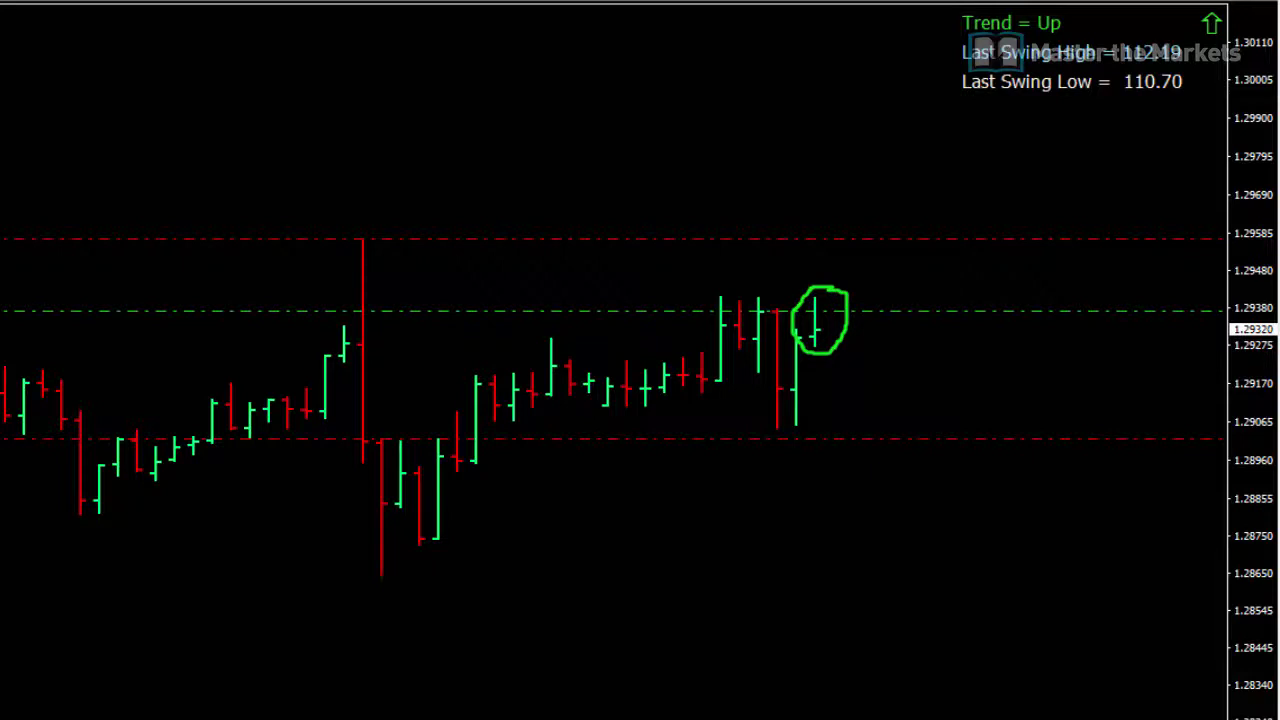
pyautogui.moveTo(661, 171)
pyautogui.mouseDown()
pyautogui.moveTo(677, 120)
pyautogui.moveTo(700, 157)
pyautogui.moveTo(733, 170)
pyautogui.mouseUp()
pyautogui.moveTo(634, 186)
pyautogui.mouseDown()
pyautogui.moveTo(806, 186)
pyautogui.moveTo(688, 72)
pyautogui.moveTo(612, 145)
pyautogui.moveTo(618, 184)
pyautogui.mouseUp()
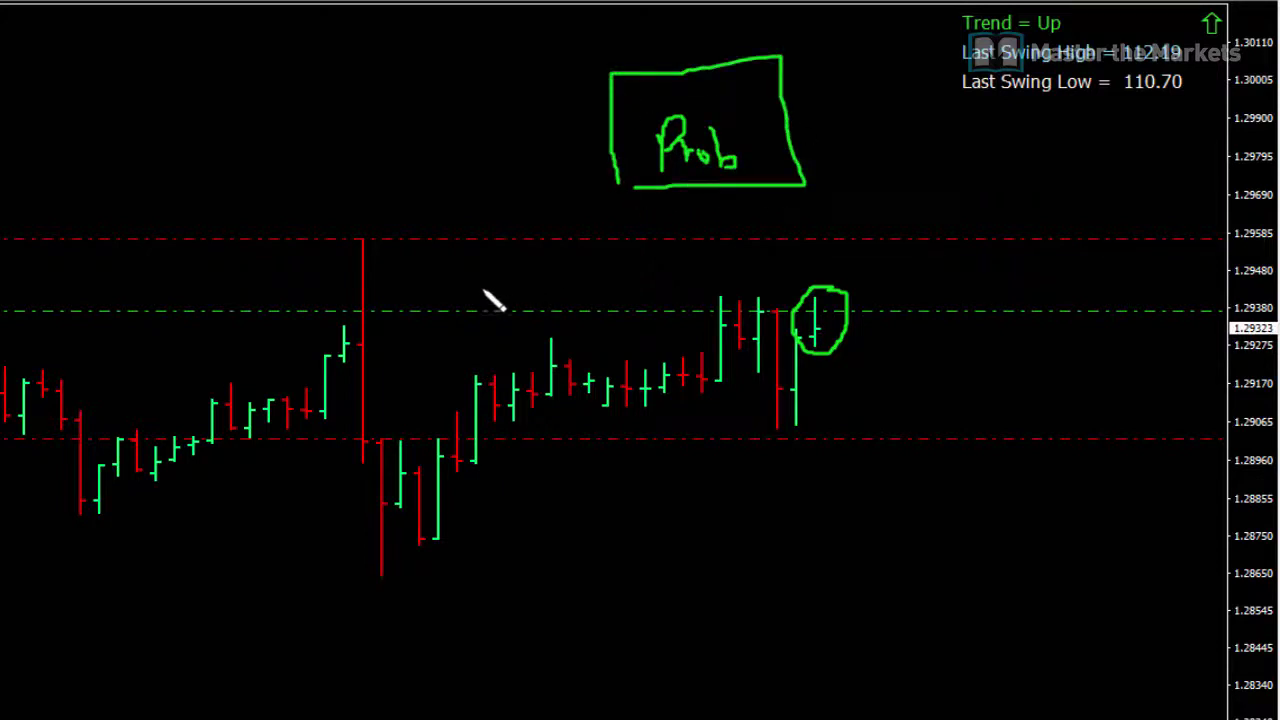
# - Clear the ink and, on the chart with technical levels, circle the latest bars around the green 0.7(10) R ST lines
pyautogui.press('e')
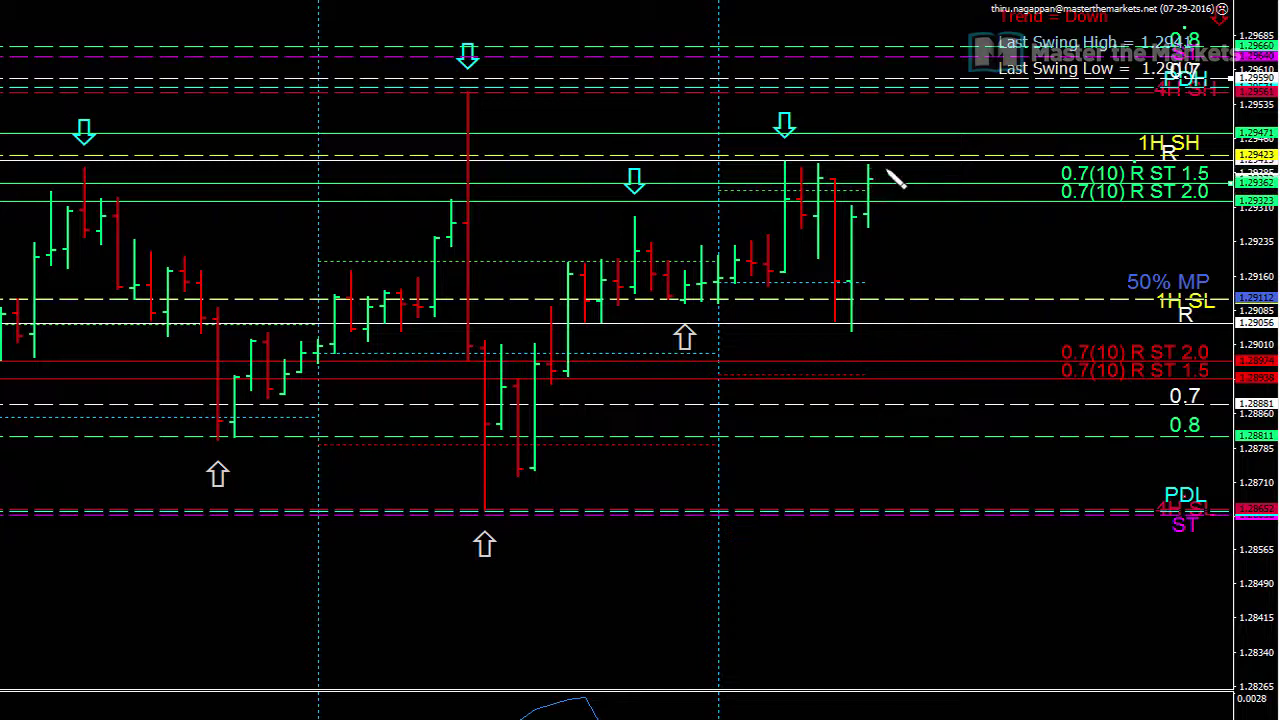
pyautogui.moveTo(893, 163)
pyautogui.mouseDown()
pyautogui.moveTo(823, 177)
pyautogui.moveTo(852, 236)
pyautogui.moveTo(920, 187)
pyautogui.moveTo(886, 152)
pyautogui.mouseUp()
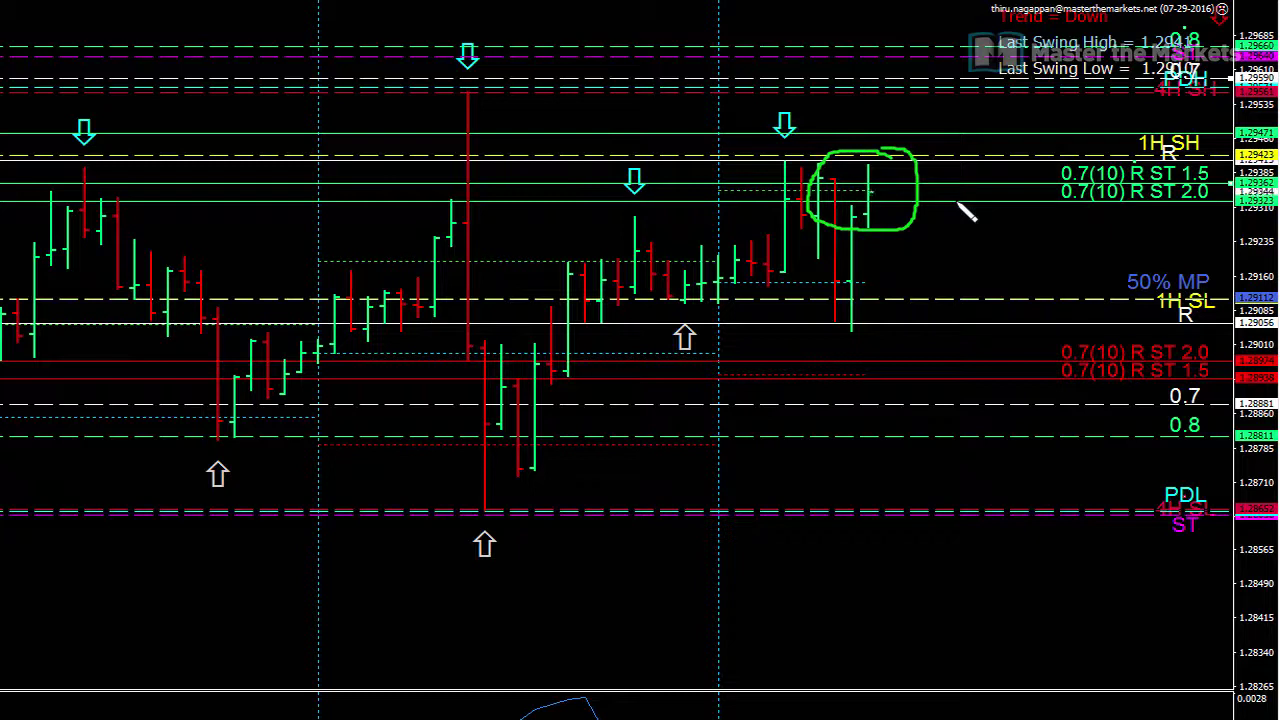
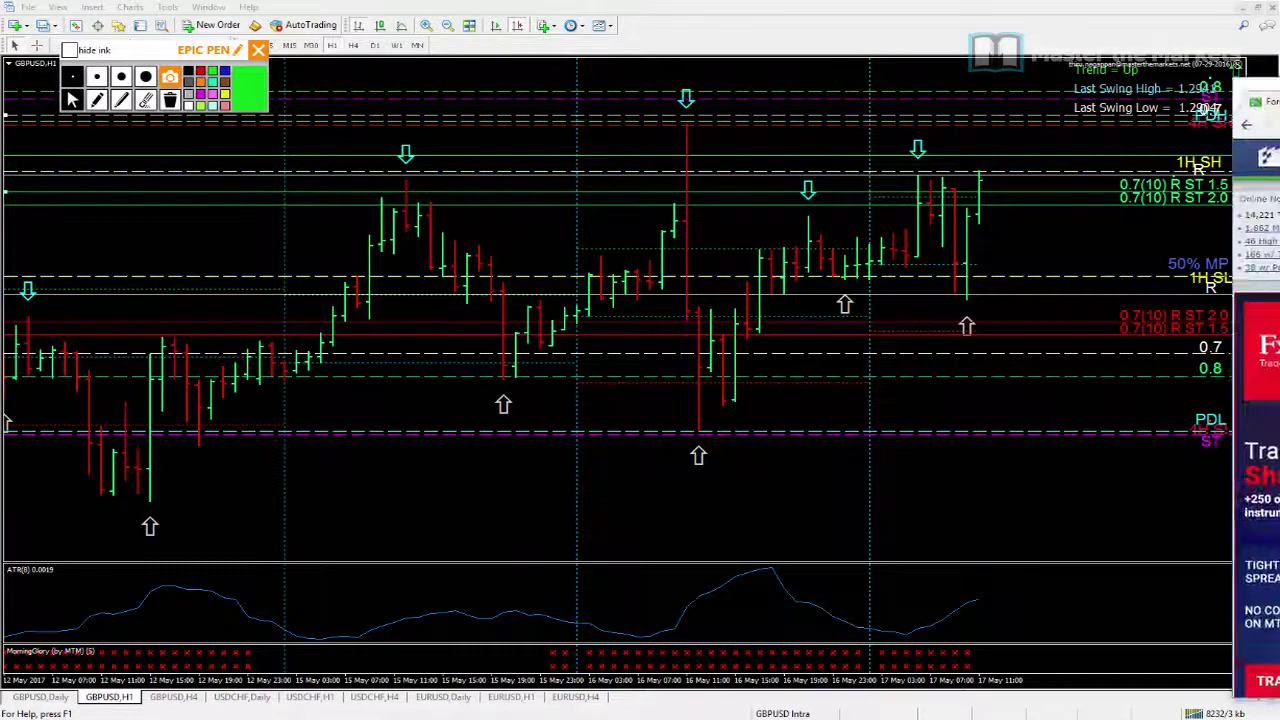
# - Bring the browser window with the Forex Factory calendar onto this screen and maximize it
pyautogui.moveTo(1279, 80); pyautogui.dragTo(825, 78)
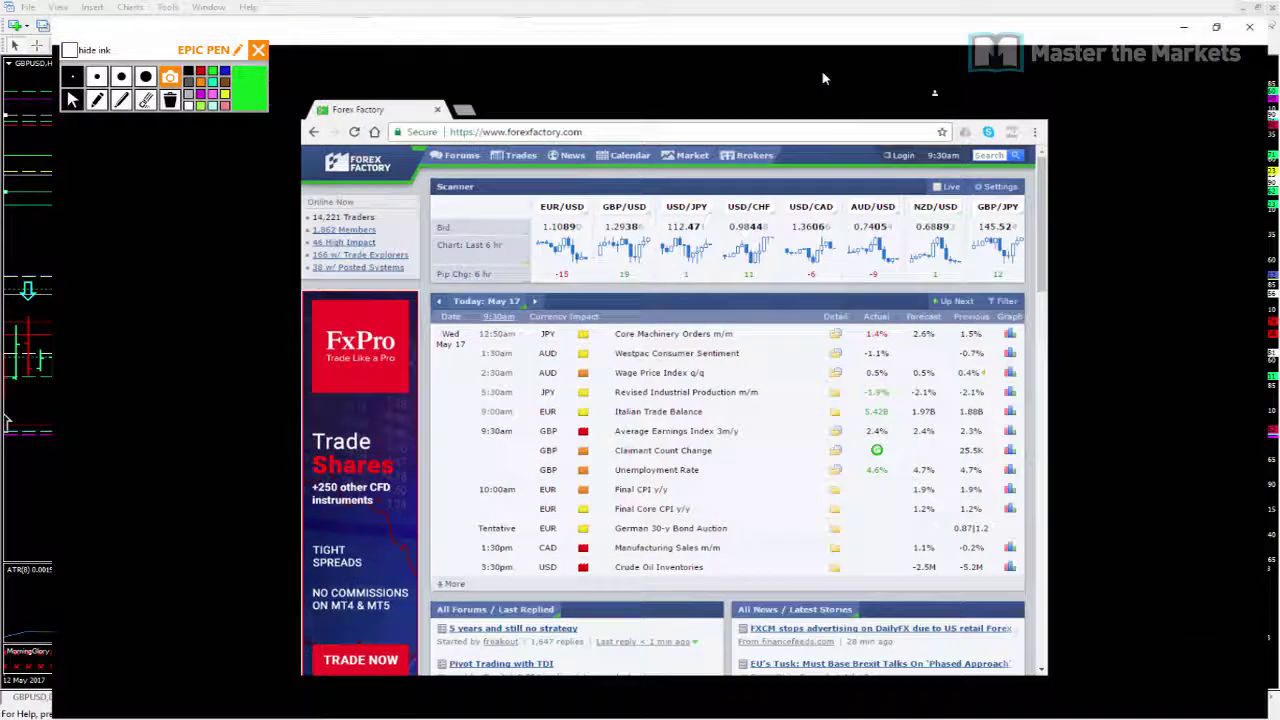
pyautogui.doubleClick(825, 78)
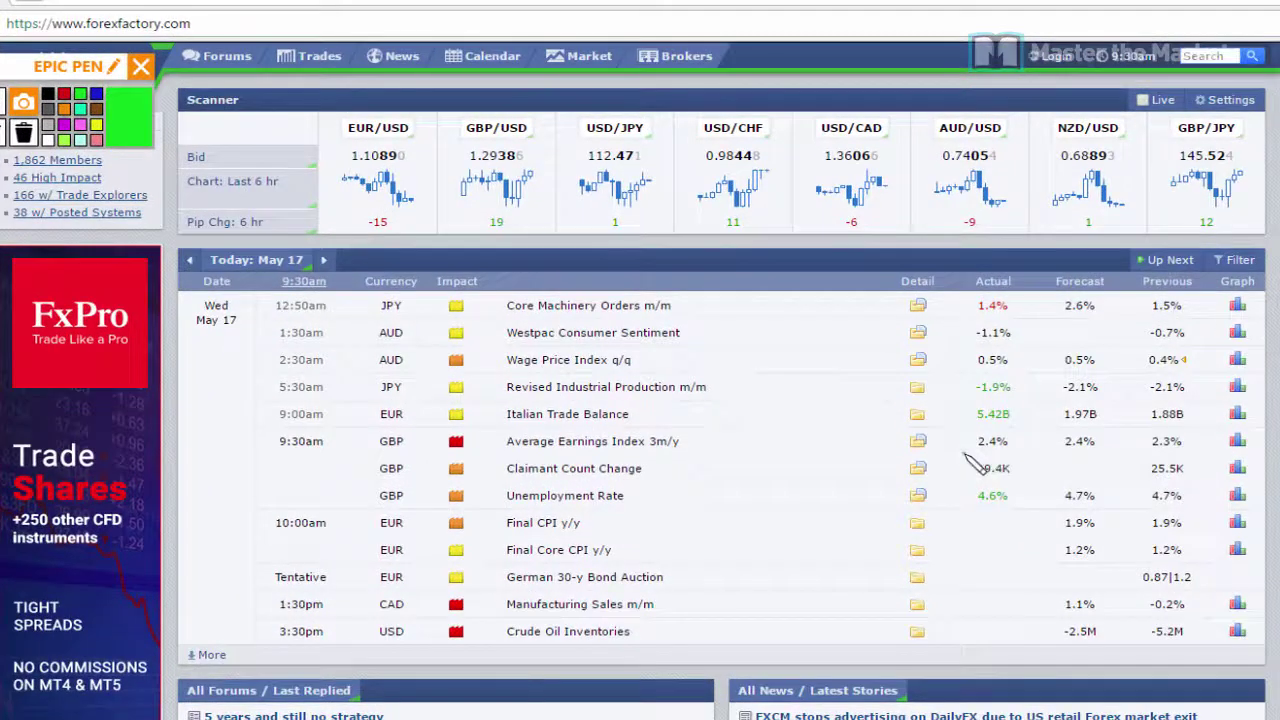
# - Box the actual and circle the previous GBP Average Earnings Index figure in green, clear the ink and put the calendar away
pyautogui.moveTo(966, 456)
pyautogui.mouseDown()
pyautogui.moveTo(1020, 454)
pyautogui.moveTo(990, 427)
pyautogui.moveTo(967, 452)
pyautogui.mouseUp()
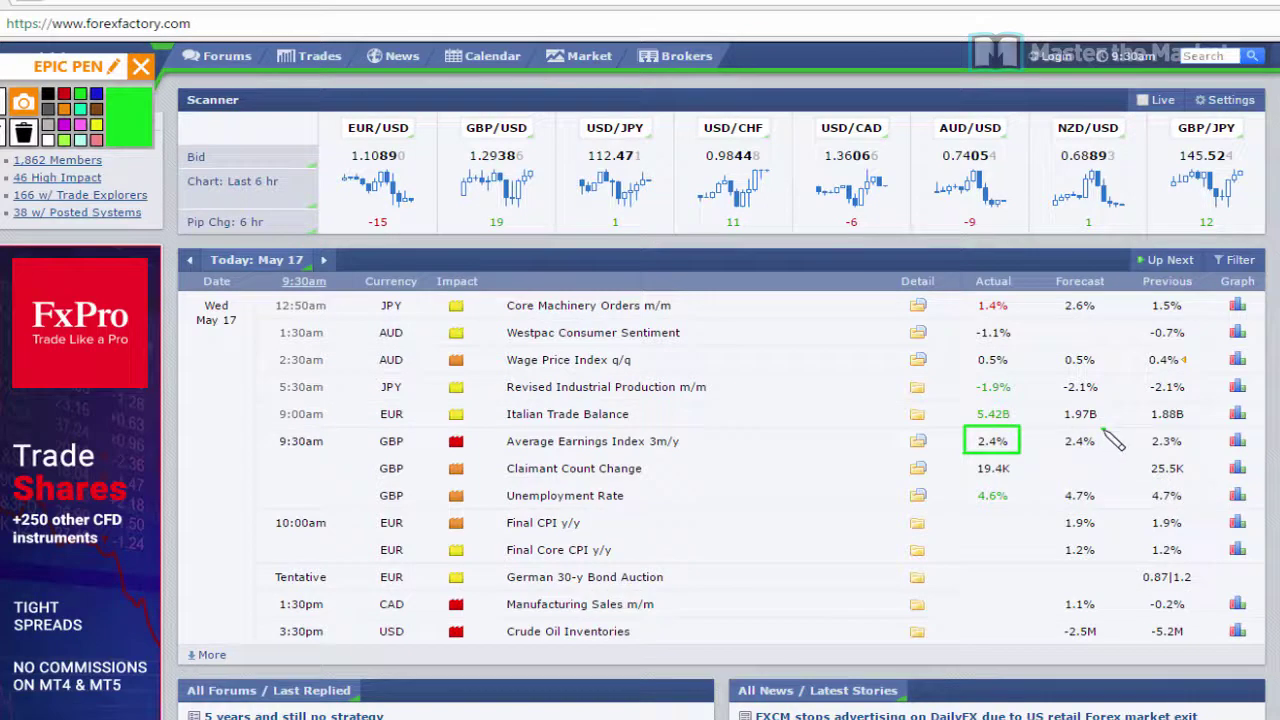
pyautogui.moveTo(1186, 446)
pyautogui.mouseDown()
pyautogui.moveTo(1148, 444)
pyautogui.moveTo(1186, 454)
pyautogui.mouseUp()
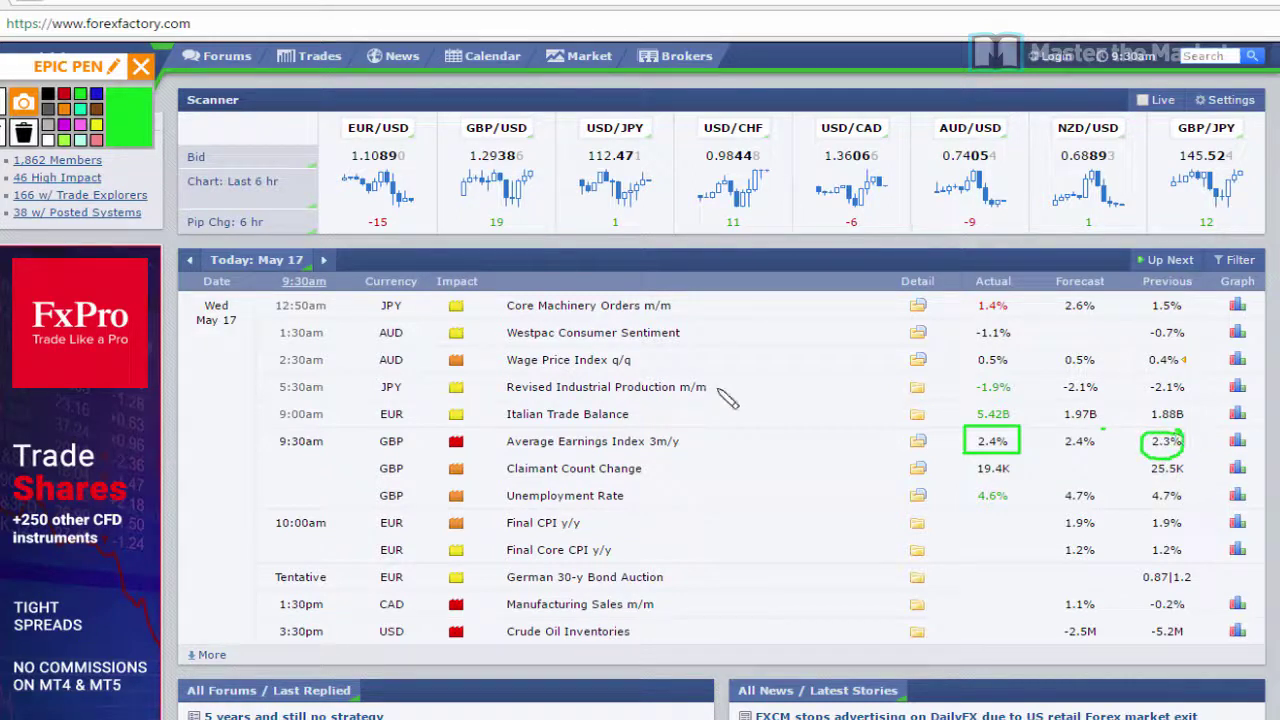
pyautogui.click(23, 131)
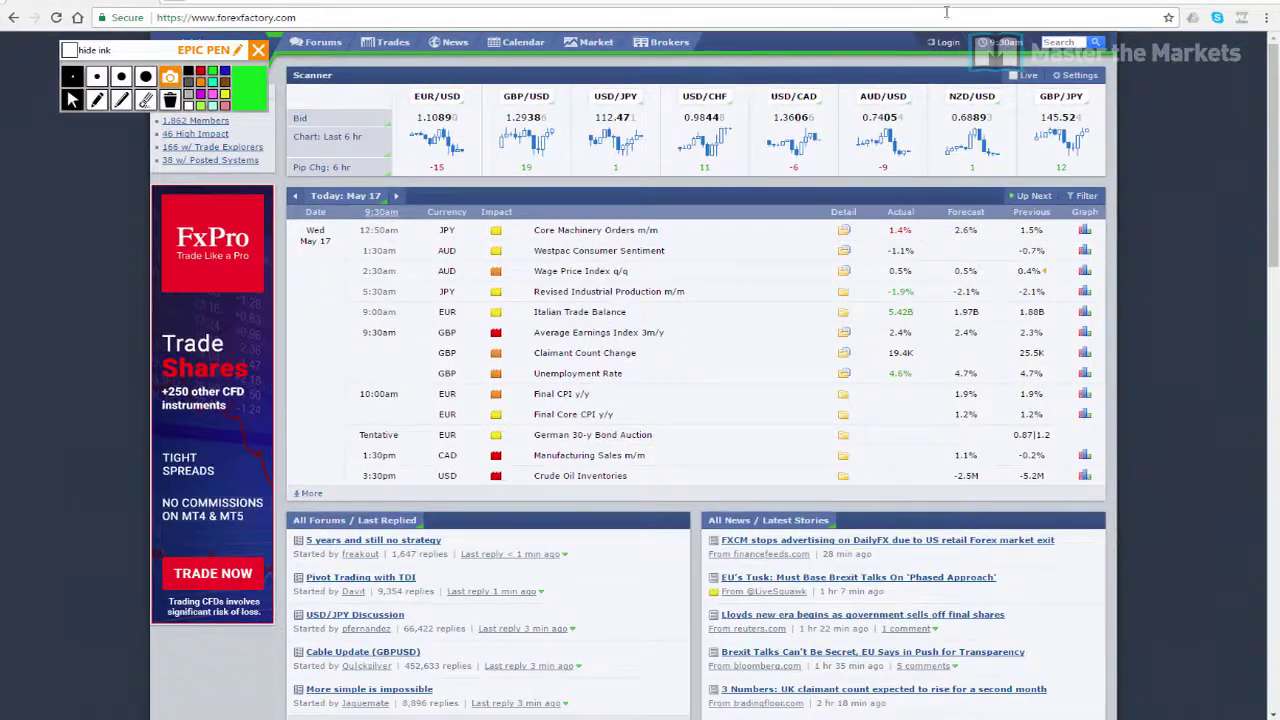
pyautogui.press('super+Down')
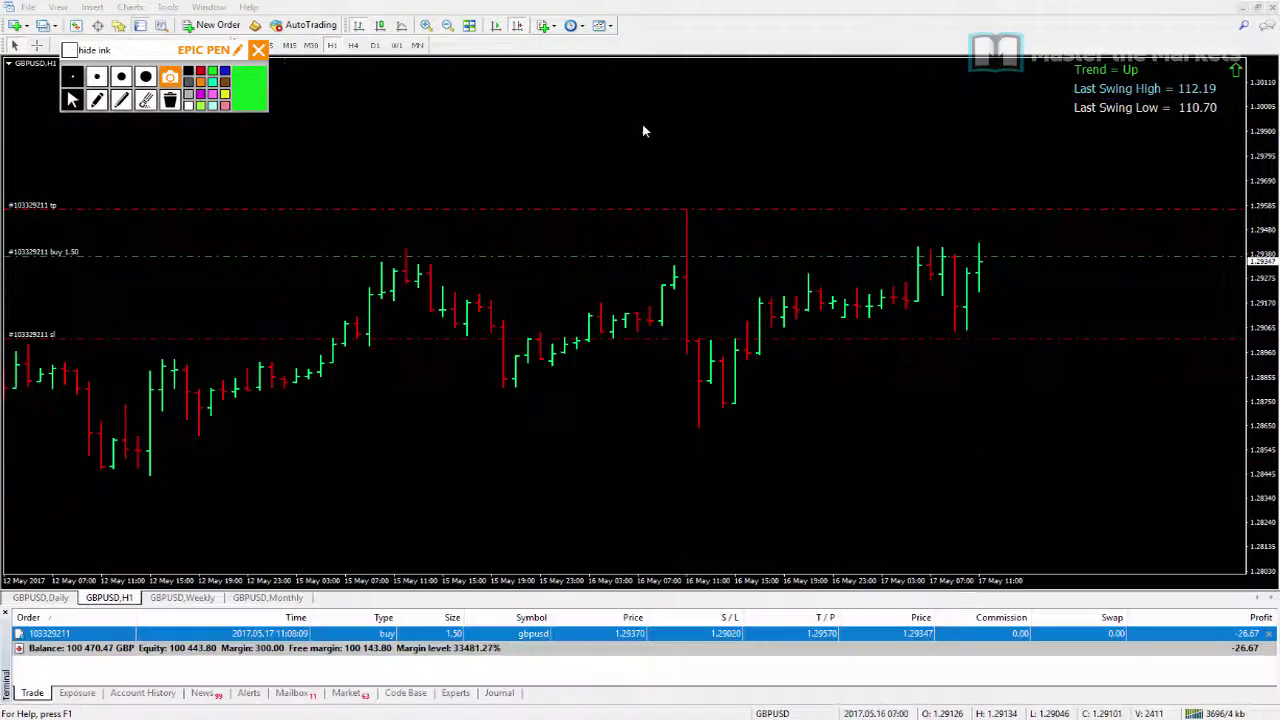
# - On the GBPUSD H1 trade chart, write "300 → 1.5" in green below the bars
pyautogui.click(97, 100)
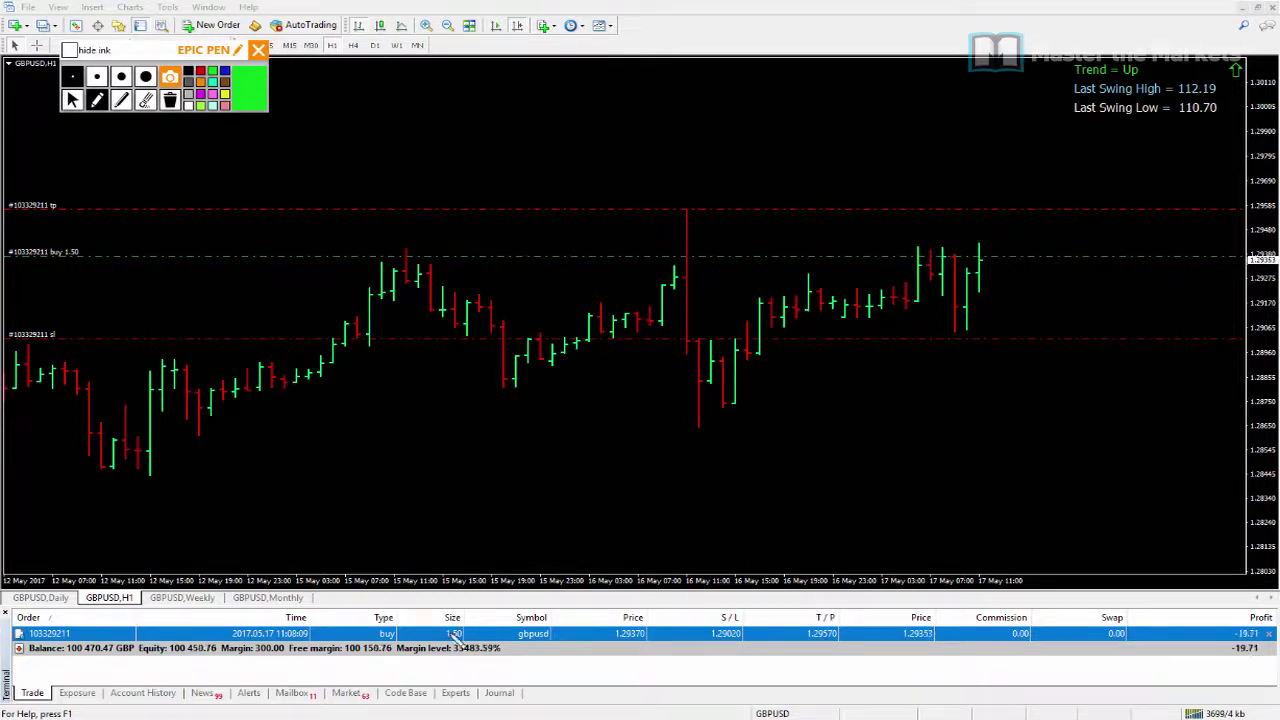
pyautogui.moveTo(172, 630)
pyautogui.mouseDown()
pyautogui.moveTo(213, 655)
pyautogui.moveTo(240, 624)
pyautogui.moveTo(298, 599)
pyautogui.moveTo(369, 594)
pyautogui.mouseUp()
pyautogui.moveTo(390, 564); pyautogui.dragTo(398, 584)
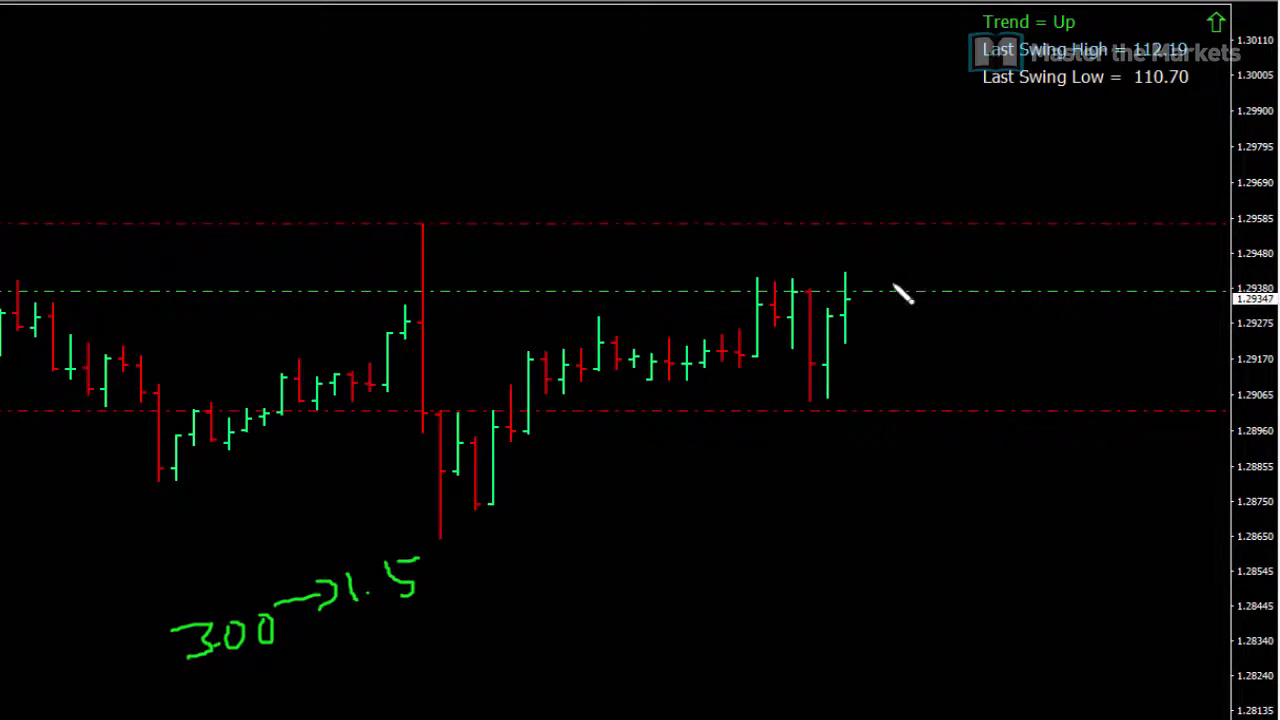
# - Circle the latest group of bars, write a boxed "PRP" above them in green, and clear the ink
pyautogui.moveTo(886, 266)
pyautogui.mouseDown()
pyautogui.moveTo(762, 246)
pyautogui.moveTo(820, 428)
pyautogui.moveTo(960, 318)
pyautogui.moveTo(874, 264)
pyautogui.mouseUp()
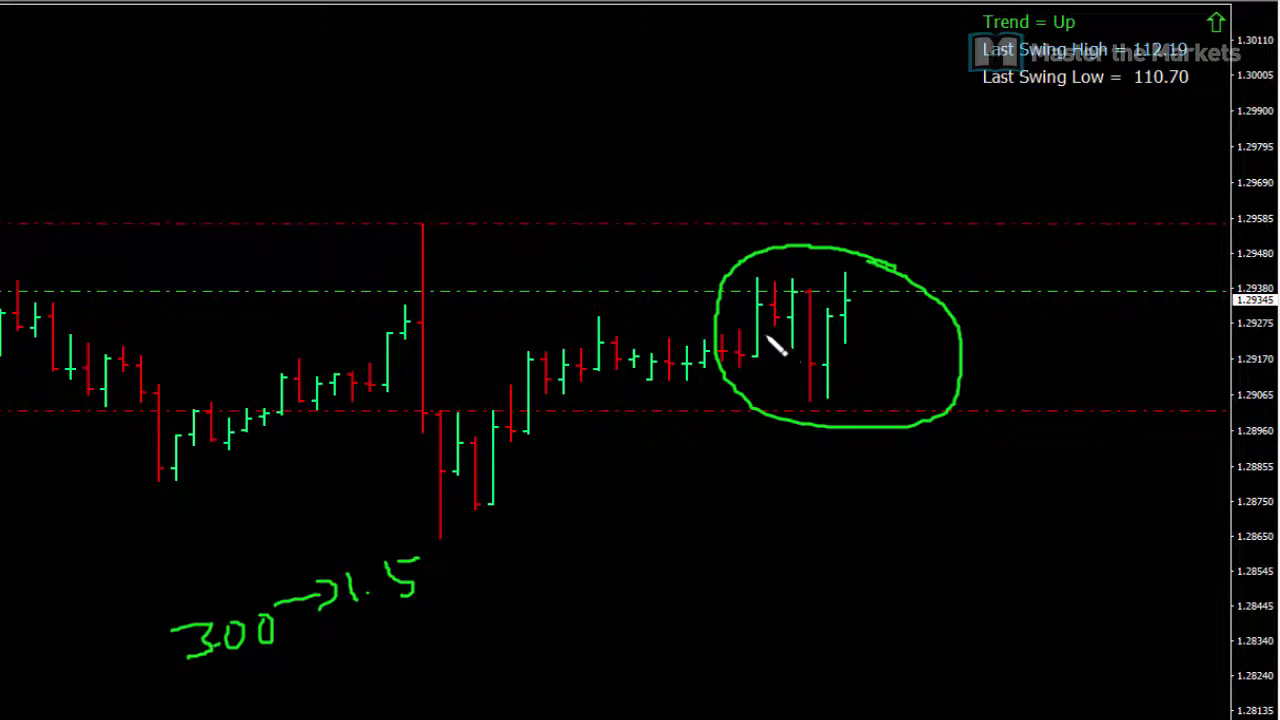
pyautogui.moveTo(775, 110)
pyautogui.mouseDown()
pyautogui.moveTo(778, 170)
pyautogui.moveTo(846, 149)
pyautogui.mouseUp()
pyautogui.moveTo(856, 100); pyautogui.dragTo(858, 148)
pyautogui.moveTo(858, 100)
pyautogui.mouseDown()
pyautogui.moveTo(880, 114)
pyautogui.moveTo(860, 125)
pyautogui.mouseUp()
pyautogui.moveTo(740, 176)
pyautogui.mouseDown()
pyautogui.moveTo(905, 168)
pyautogui.moveTo(651, 88)
pyautogui.moveTo(656, 170)
pyautogui.moveTo(826, 166)
pyautogui.mouseUp()
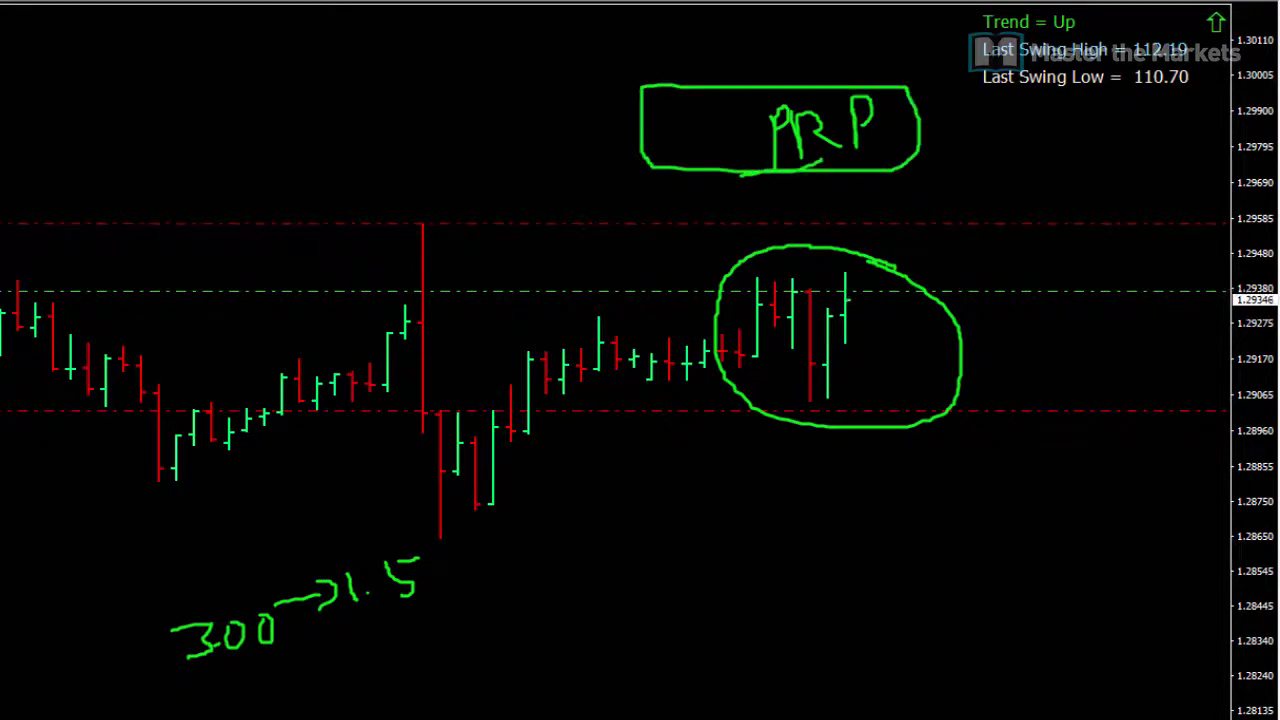
pyautogui.click(170, 100)
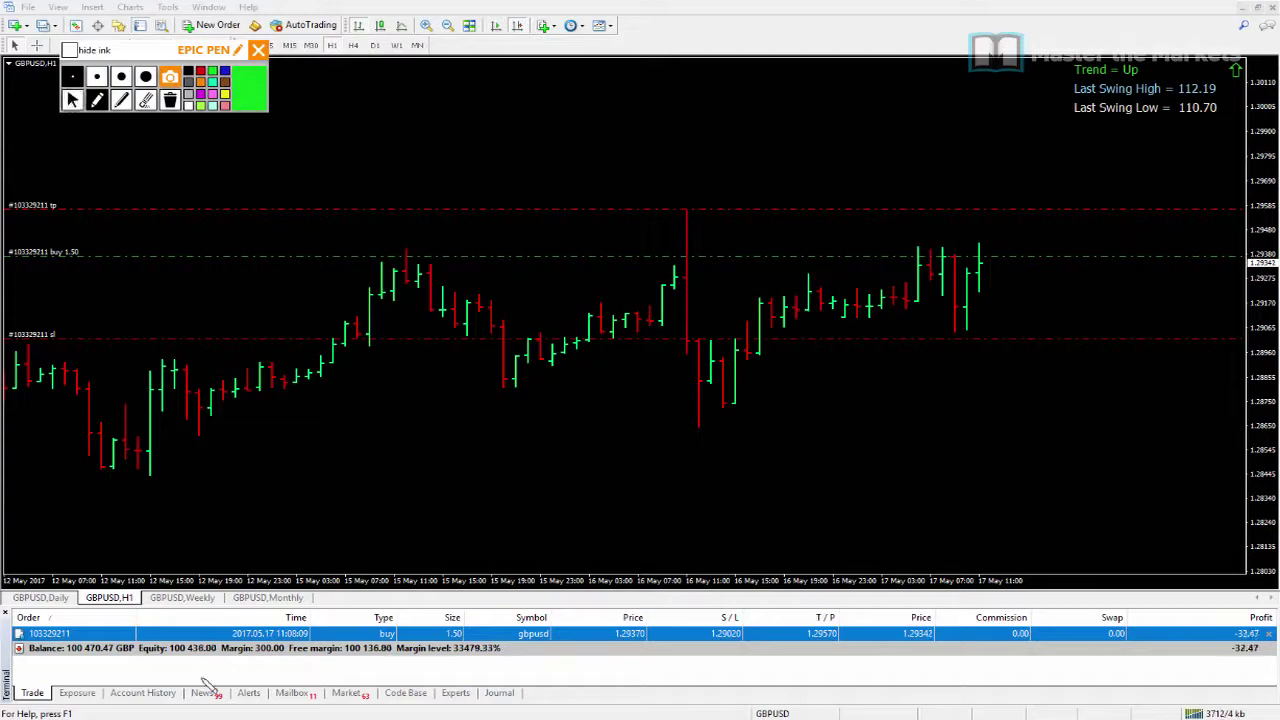
# - Open the account history and check the profit of the most recently closed trade
pyautogui.click(72, 101)
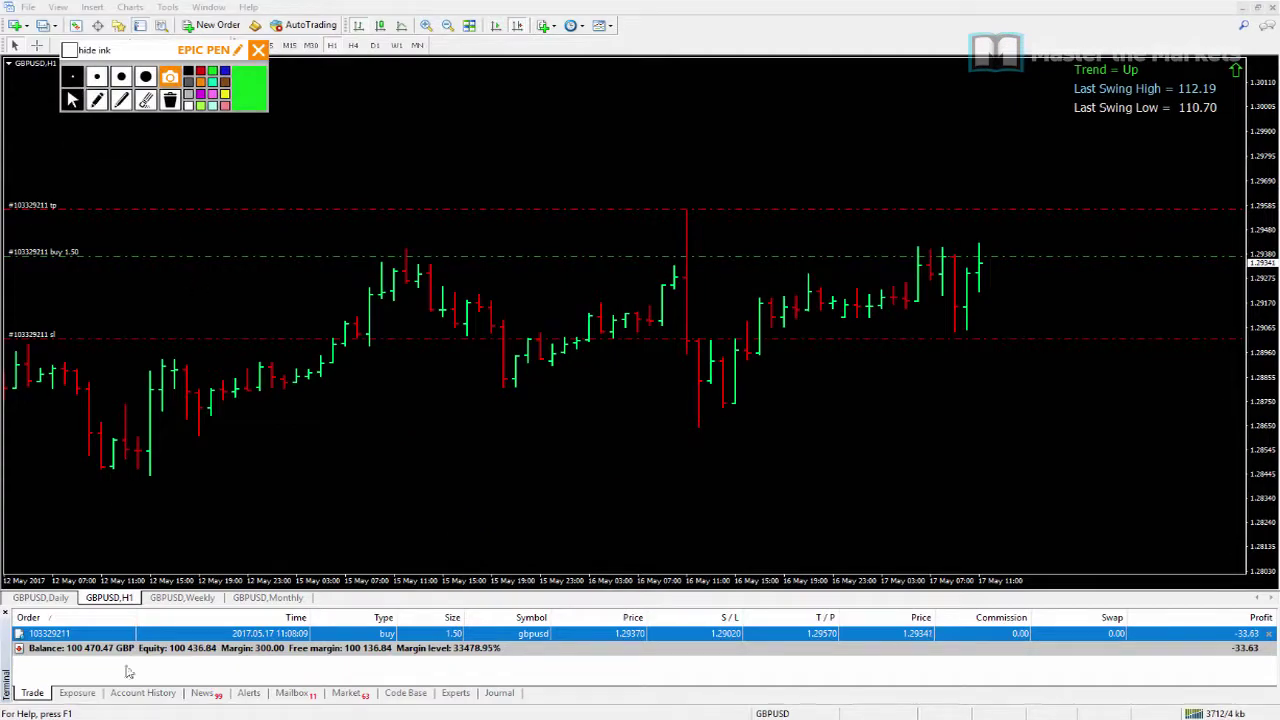
pyautogui.click(140, 693)
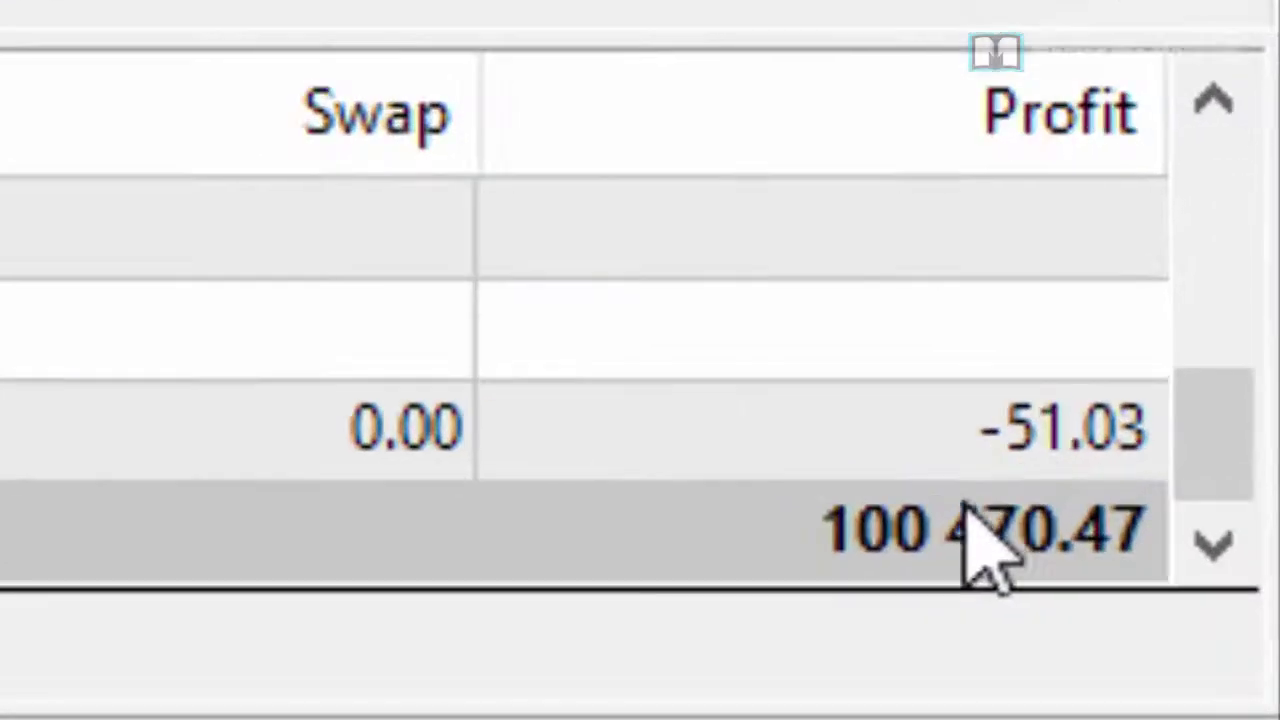
pyautogui.moveTo(1129, 542)
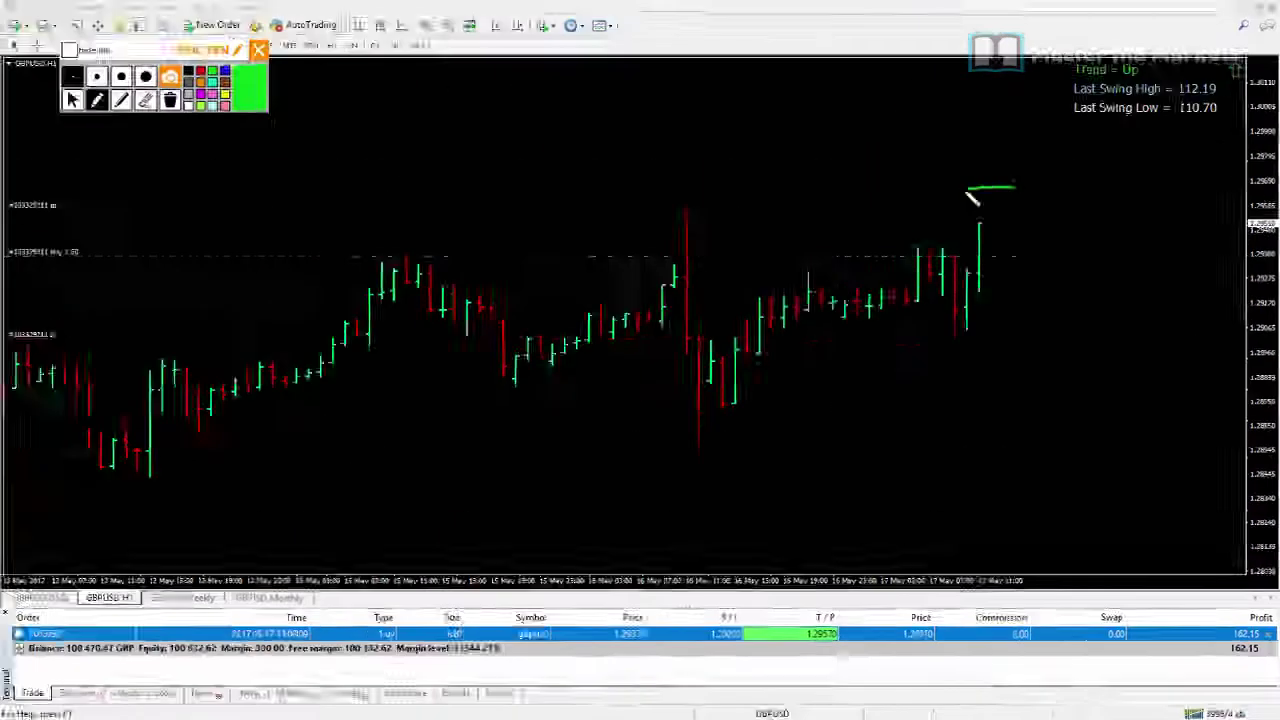
# - Circle the top of the latest bar near the take-profit line in green and clear the ink
pyautogui.moveTo(745, 240)
pyautogui.mouseDown()
pyautogui.moveTo(858, 303)
pyautogui.moveTo(853, 224)
pyautogui.mouseUp()
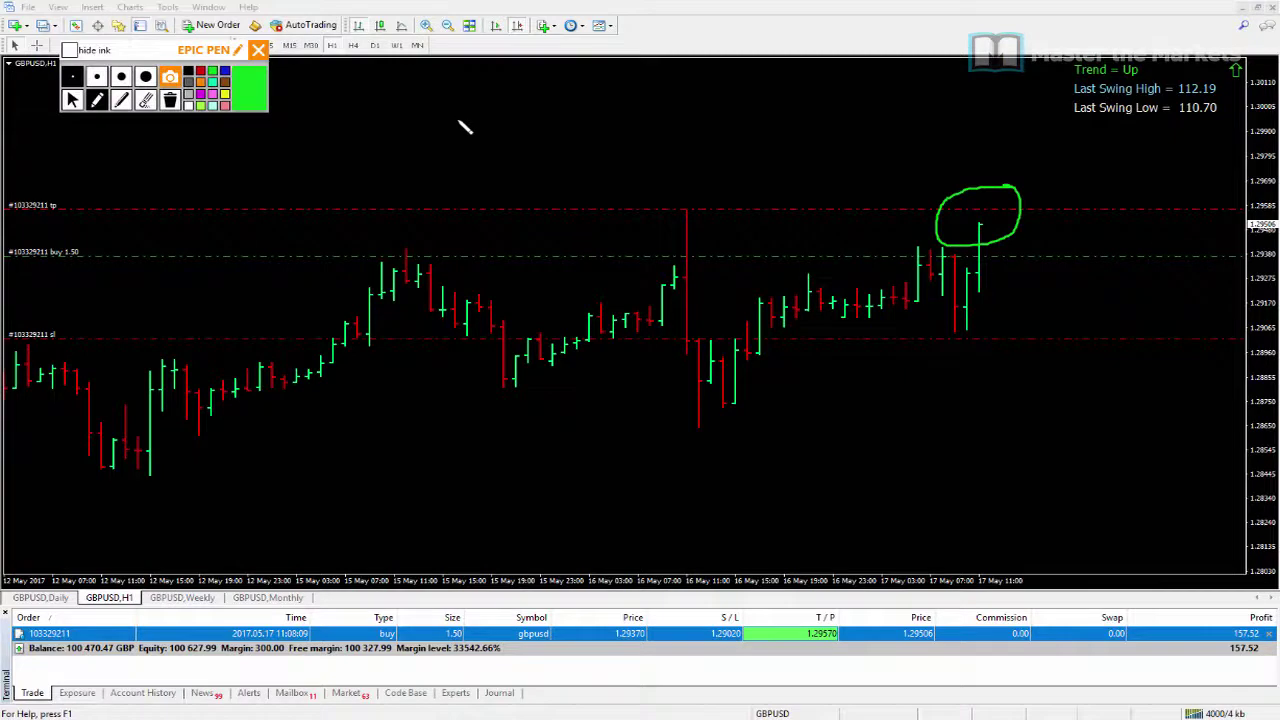
pyautogui.click(171, 101)
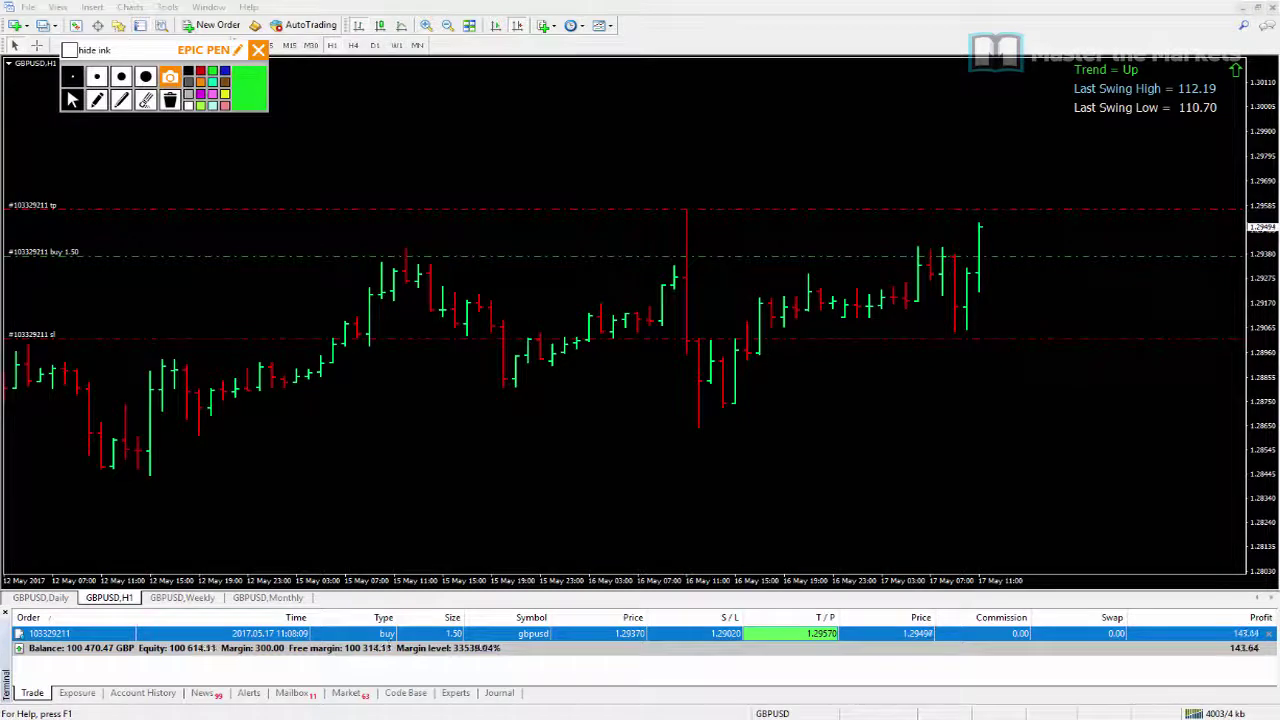
# - Check the open trade's entry, stop-loss and take-profit values in the terminal, leaving it hidden
pyautogui.hotkey('ctrl', 't')
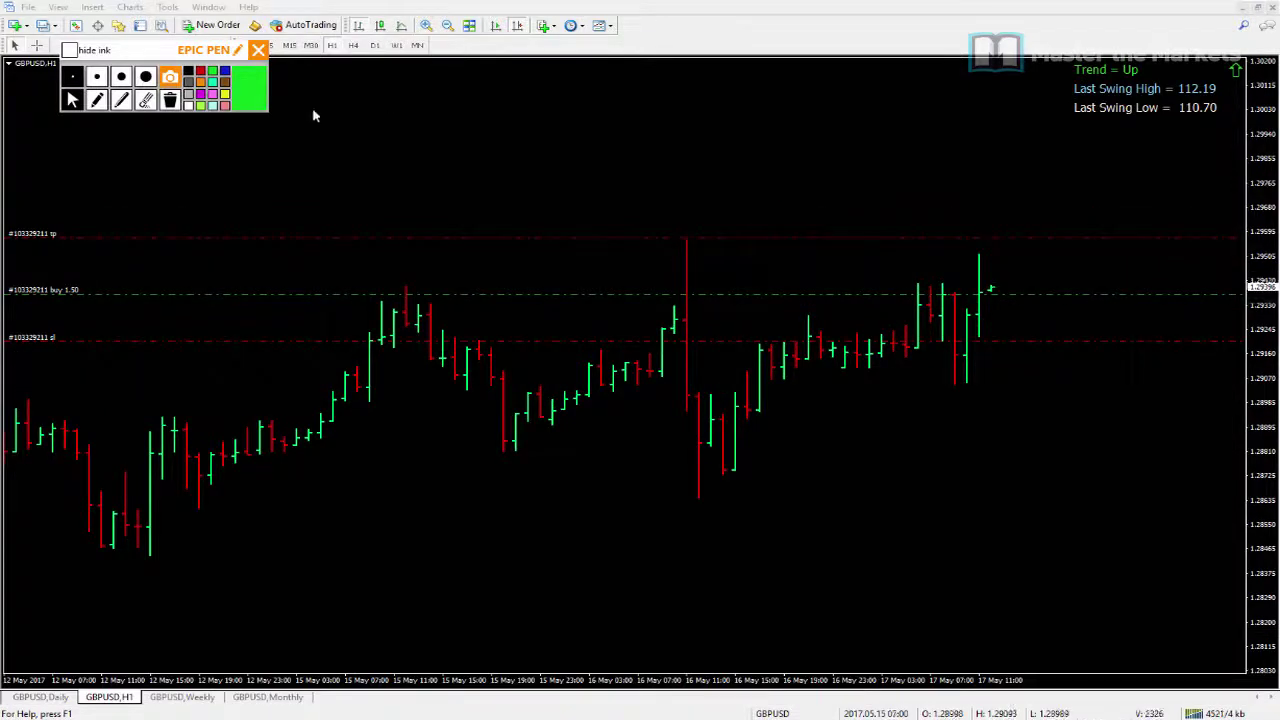
pyautogui.click(140, 25)
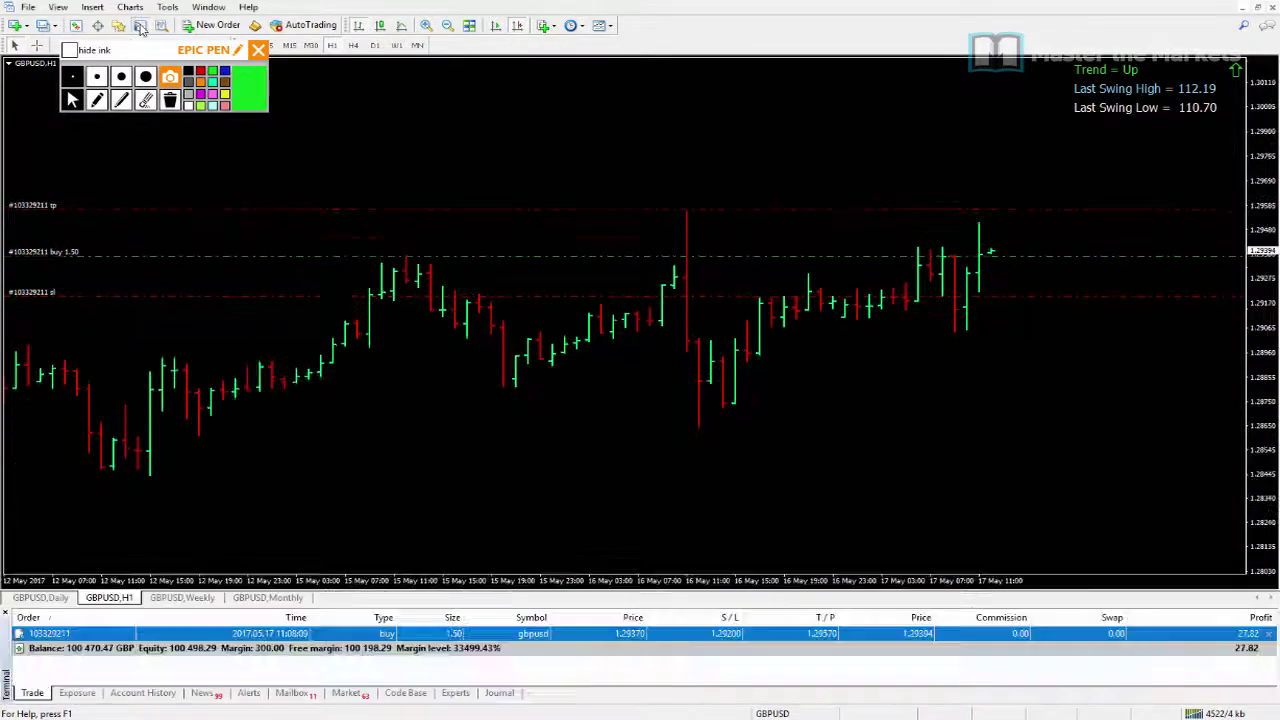
pyautogui.click(140, 25)
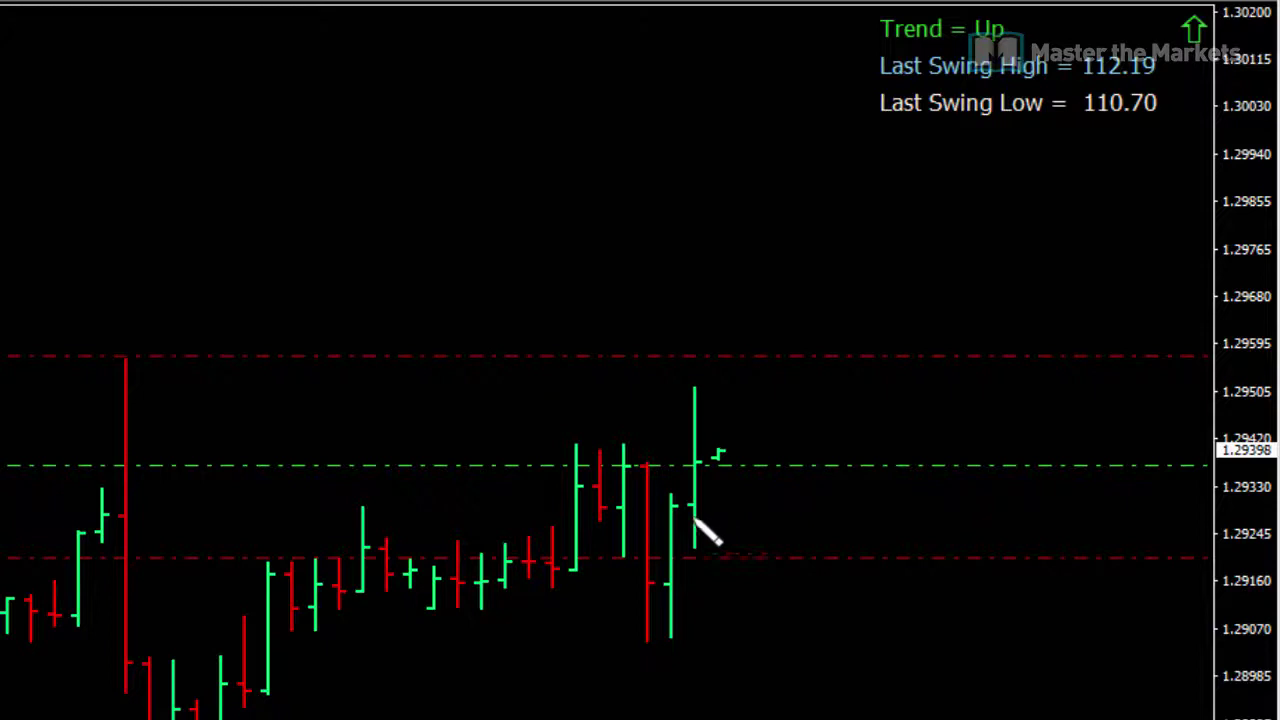
# - Mark the last completed bar with a rising line and an arrow, circle the recent bars in green, and clear the ink
pyautogui.moveTo(678, 510); pyautogui.dragTo(695, 470)
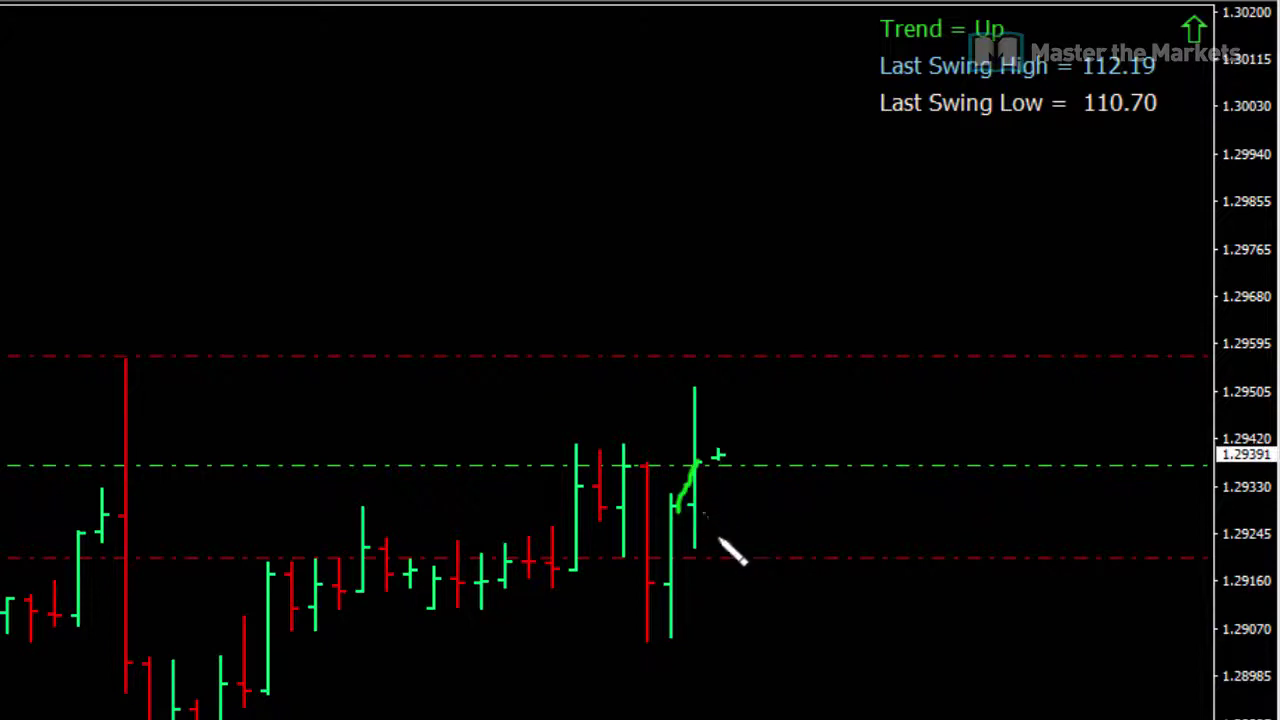
pyautogui.moveTo(748, 386)
pyautogui.mouseDown()
pyautogui.moveTo(705, 378)
pyautogui.moveTo(611, 414)
pyautogui.moveTo(666, 606)
pyautogui.moveTo(783, 460)
pyautogui.moveTo(733, 388)
pyautogui.moveTo(716, 440)
pyautogui.moveTo(740, 437)
pyautogui.mouseUp()
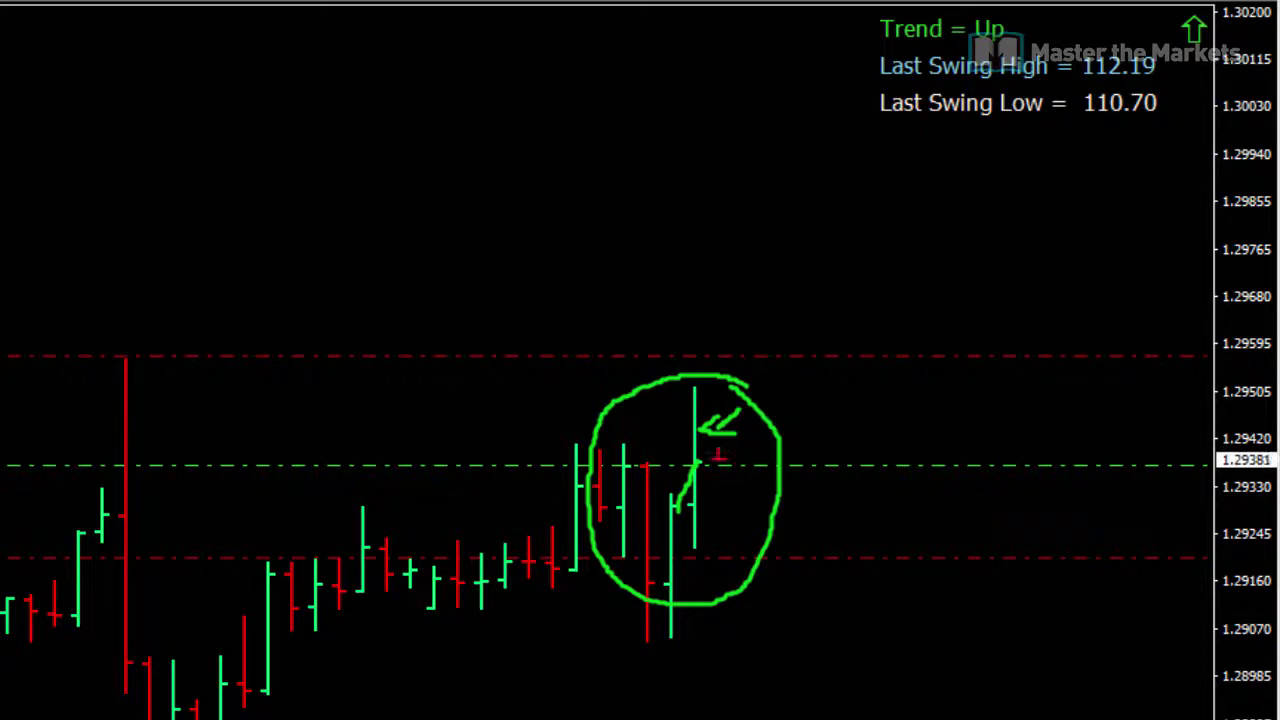
pyautogui.press('Escape')
# - Circle and underline the area below the last completed bar's low at the stop-loss line, and circle the earlier spike high at take-profit
pyautogui.moveTo(730, 530)
pyautogui.mouseDown()
pyautogui.moveTo(669, 586)
pyautogui.moveTo(738, 540)
pyautogui.mouseUp()
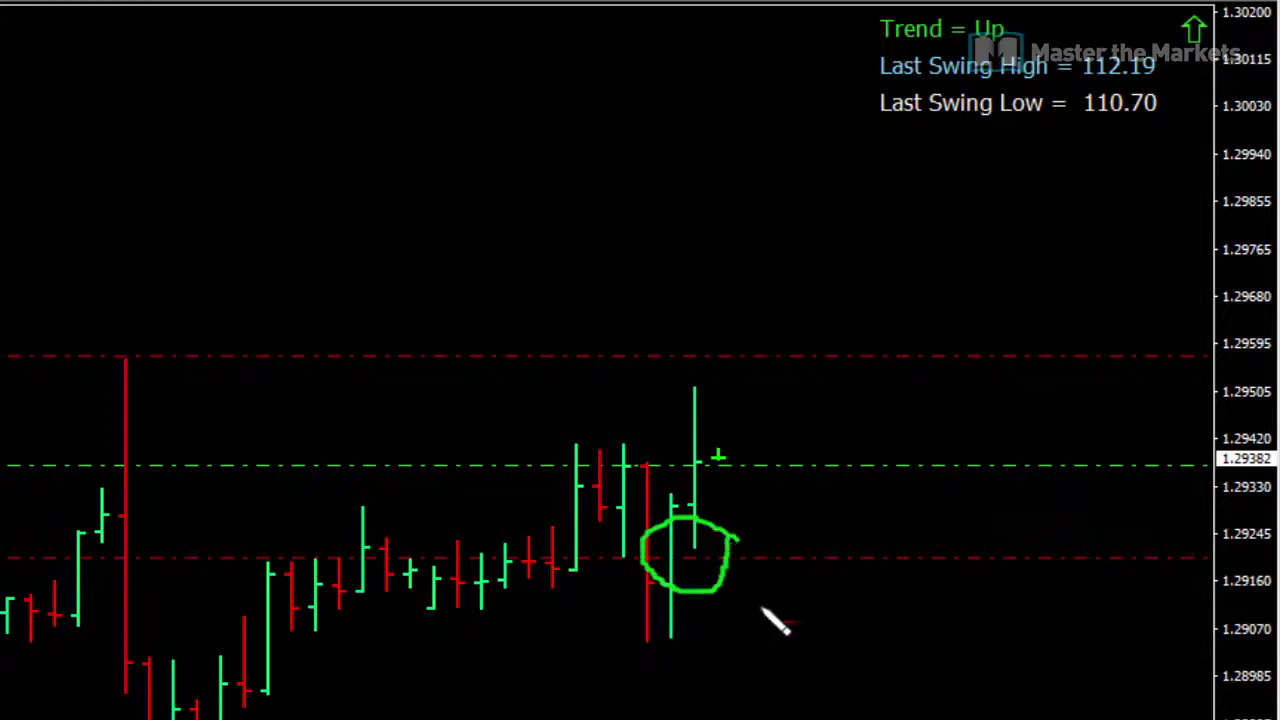
pyautogui.moveTo(676, 571)
pyautogui.mouseDown()
pyautogui.moveTo(764, 572)
pyautogui.moveTo(613, 569)
pyautogui.mouseUp()
pyautogui.moveTo(740, 577); pyautogui.dragTo(782, 574)
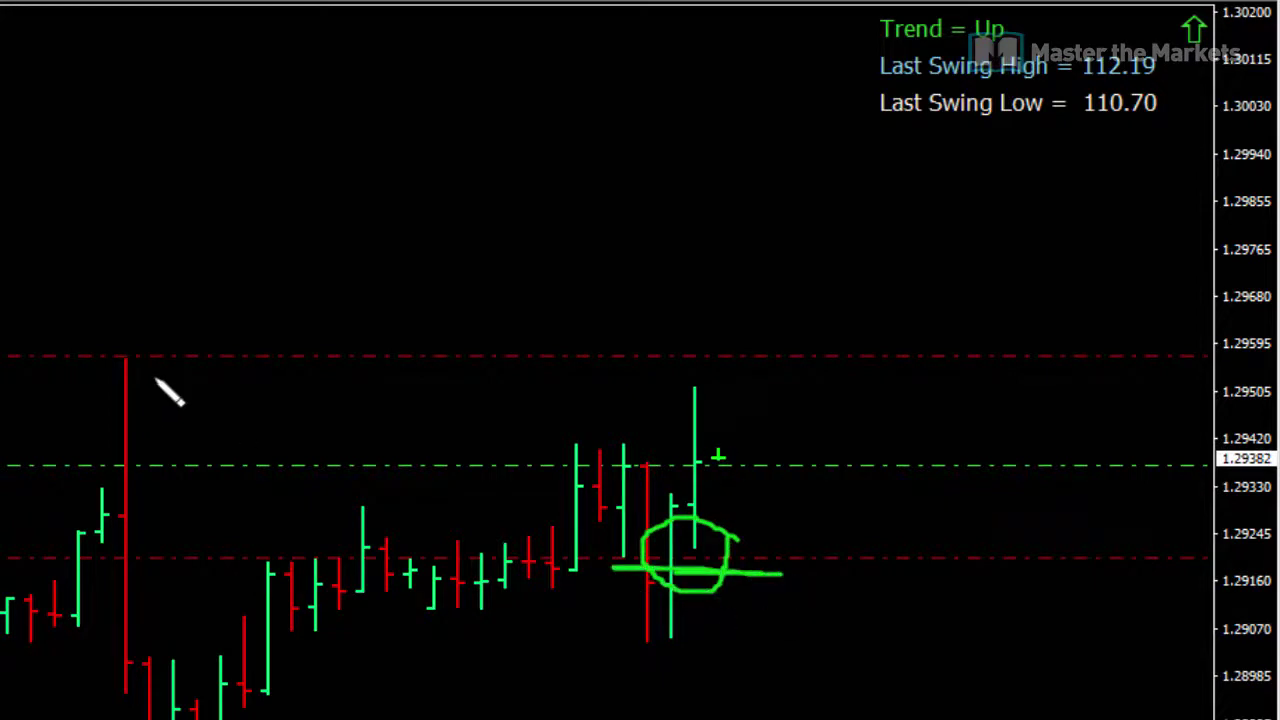
pyautogui.moveTo(177, 339)
pyautogui.mouseDown()
pyautogui.moveTo(133, 341)
pyautogui.moveTo(126, 414)
pyautogui.moveTo(196, 368)
pyautogui.moveTo(174, 346)
pyautogui.mouseUp()
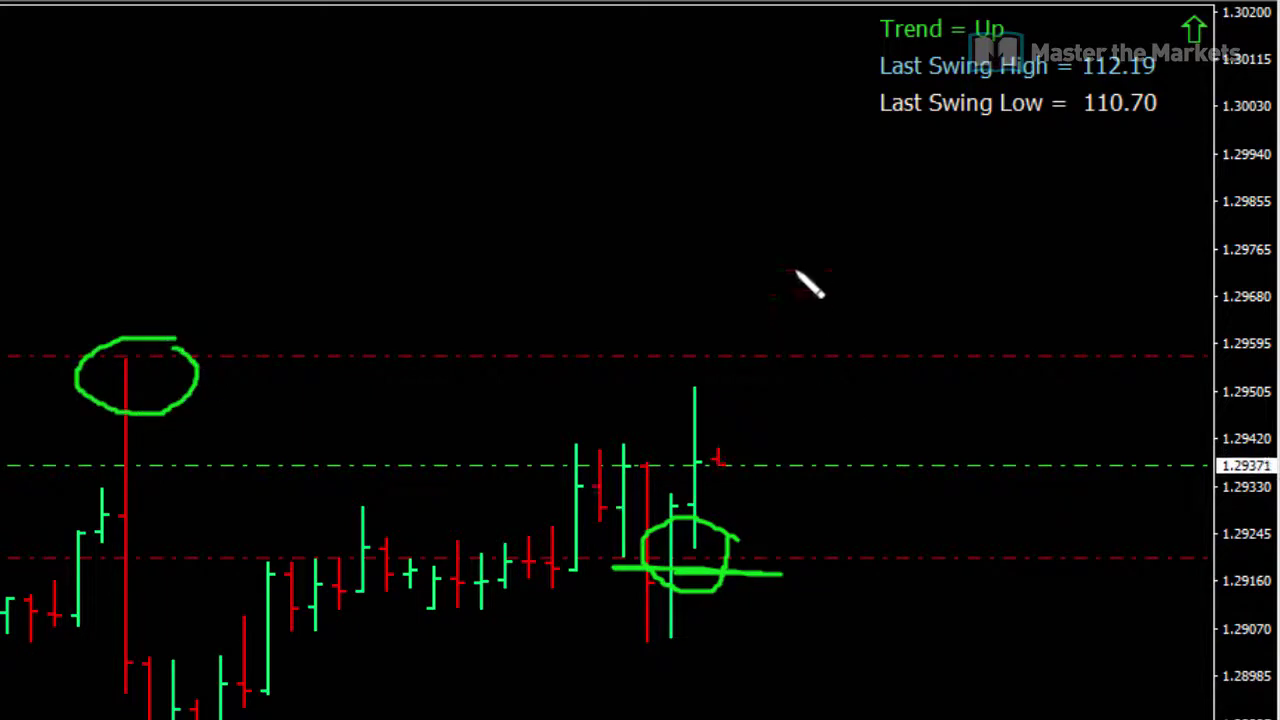
# - Write an underlined "1h" with "2h" beside it in green above the latest bars
pyautogui.moveTo(796, 212); pyautogui.dragTo(797, 265)
pyautogui.moveTo(820, 213); pyautogui.dragTo(841, 256)
pyautogui.moveTo(762, 272); pyautogui.dragTo(952, 272)
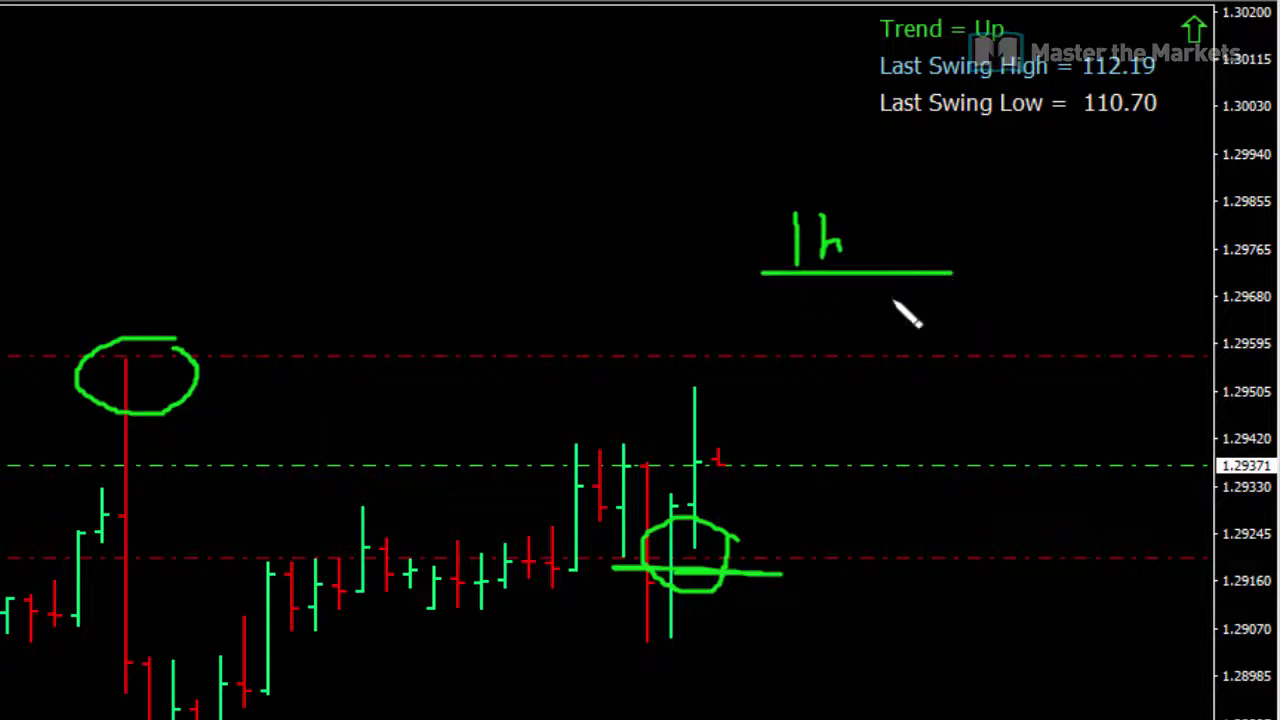
pyautogui.moveTo(902, 196); pyautogui.dragTo(930, 222)
pyautogui.moveTo(935, 168)
pyautogui.mouseDown()
pyautogui.moveTo(937, 226)
pyautogui.moveTo(957, 212)
pyautogui.mouseUp()
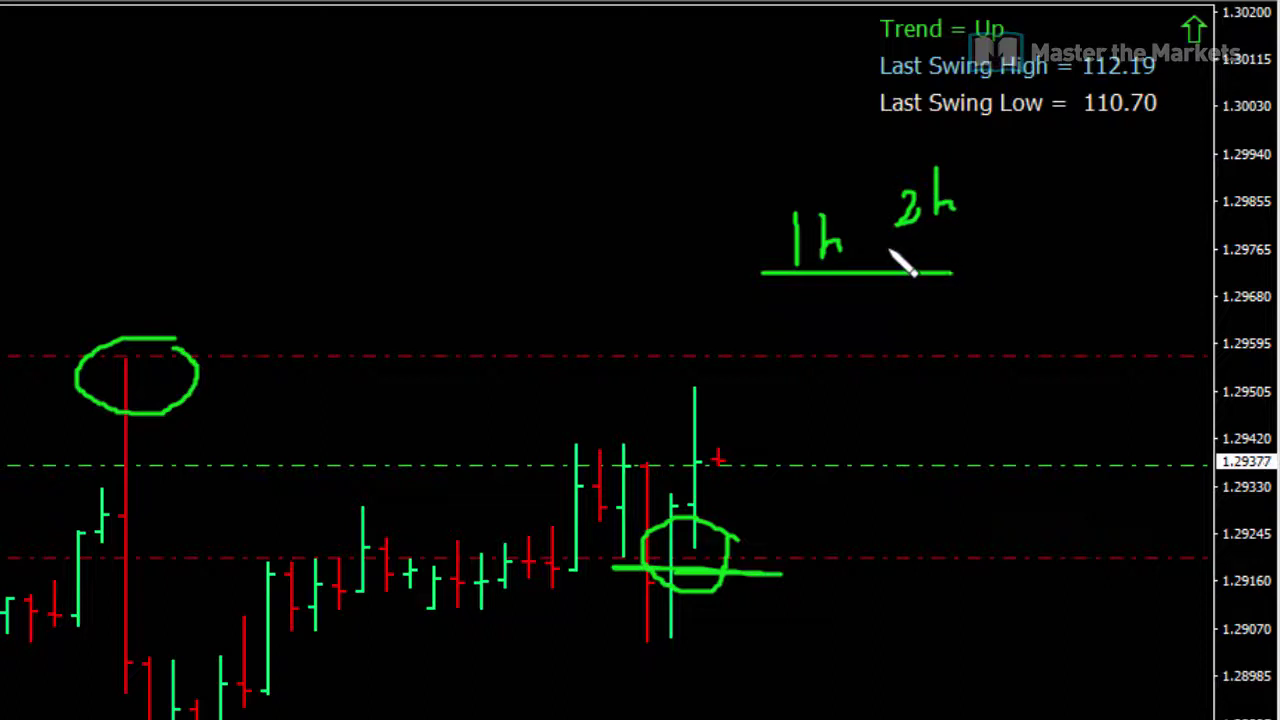
# - Circle the "1h" note and write "L3" above it in green
pyautogui.moveTo(845, 192)
pyautogui.mouseDown()
pyautogui.moveTo(771, 274)
pyautogui.moveTo(832, 212)
pyautogui.mouseUp()
pyautogui.moveTo(728, 86)
pyautogui.mouseDown()
pyautogui.moveTo(737, 126)
pyautogui.moveTo(771, 120)
pyautogui.moveTo(756, 128)
pyautogui.mouseUp()
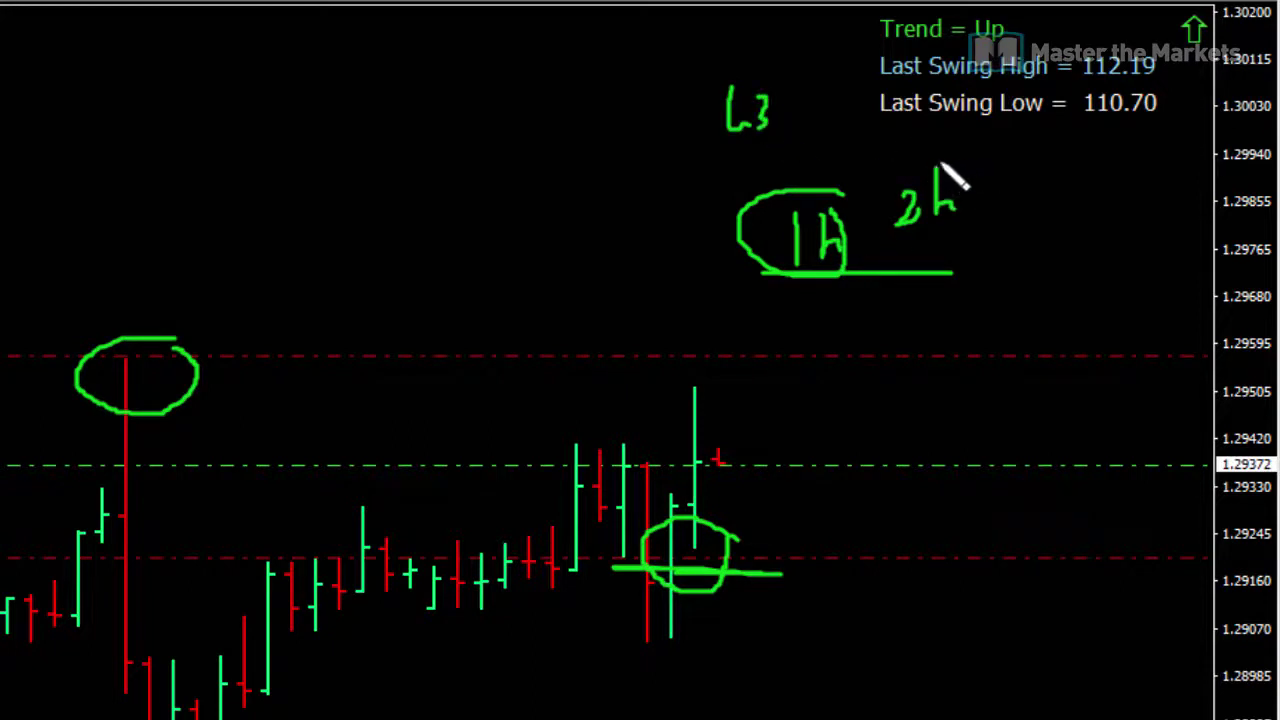
# - Write a short green note above "2h", and clear all ink from the GBPUSD hourly chart
pyautogui.moveTo(926, 142)
pyautogui.mouseDown()
pyautogui.moveTo(933, 158)
pyautogui.moveTo(1011, 151)
pyautogui.mouseUp()
pyautogui.click(970, 148)
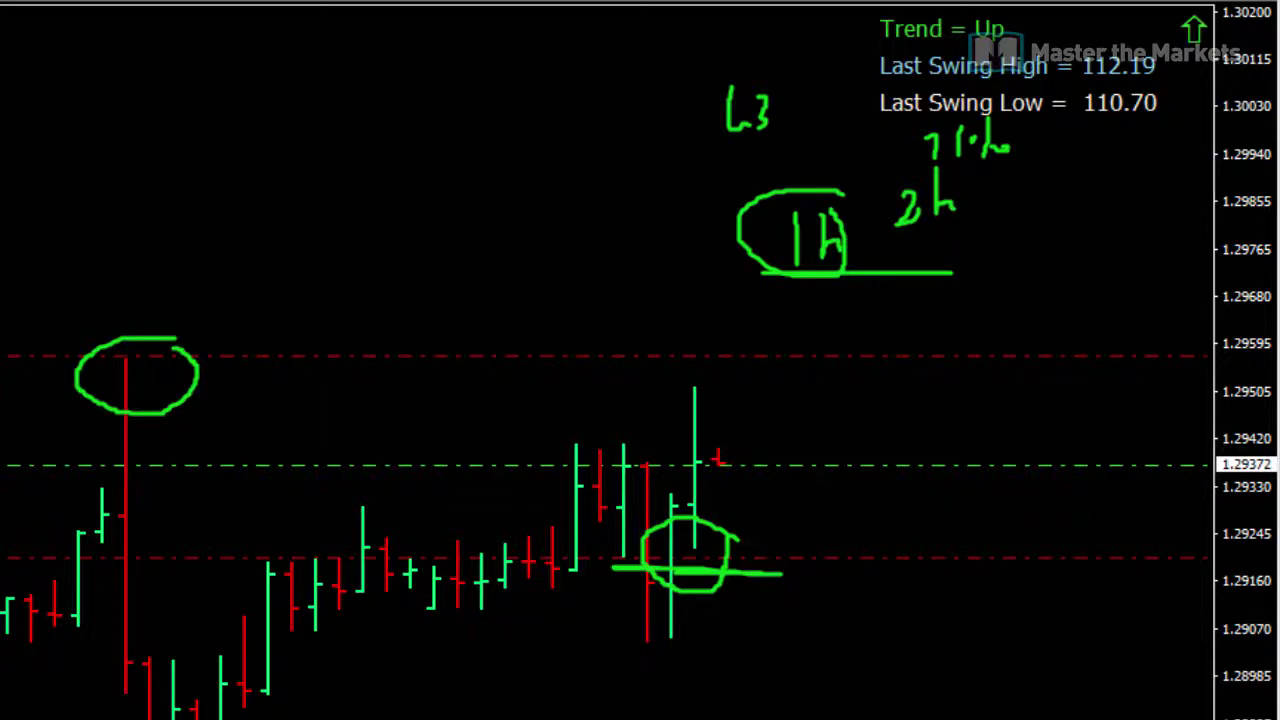
pyautogui.press('e')
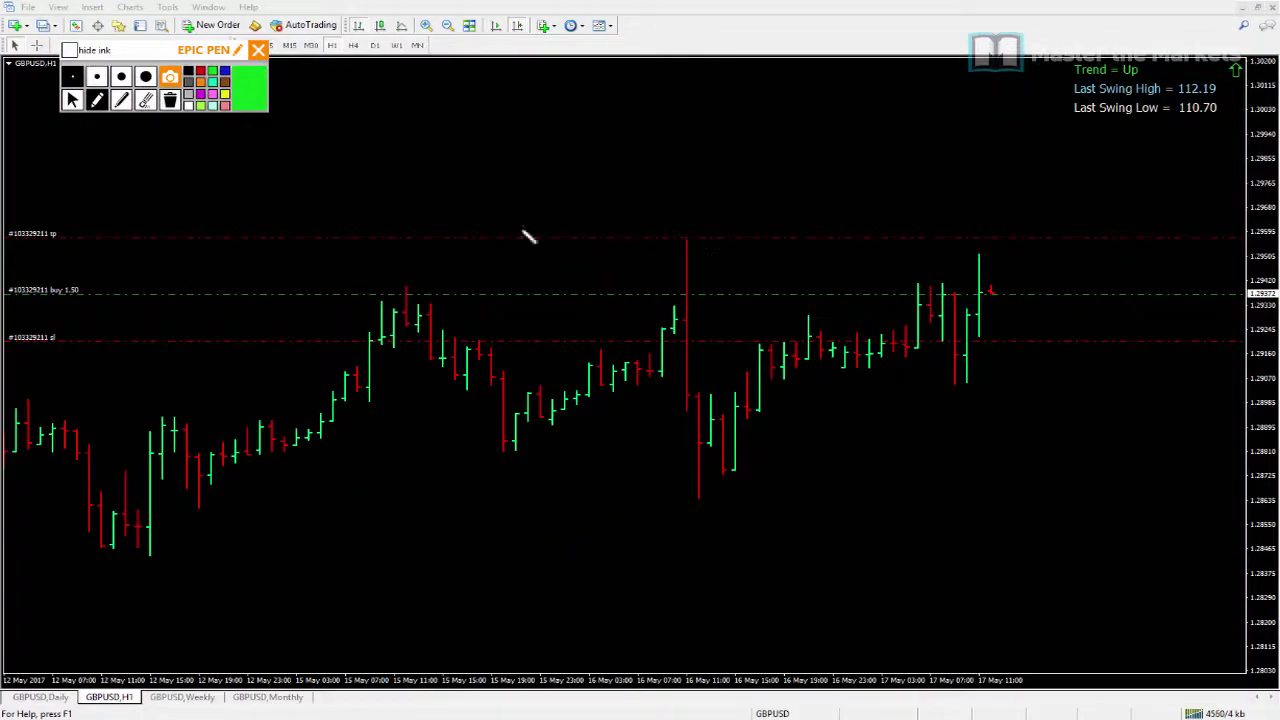
pyautogui.click(72, 100)
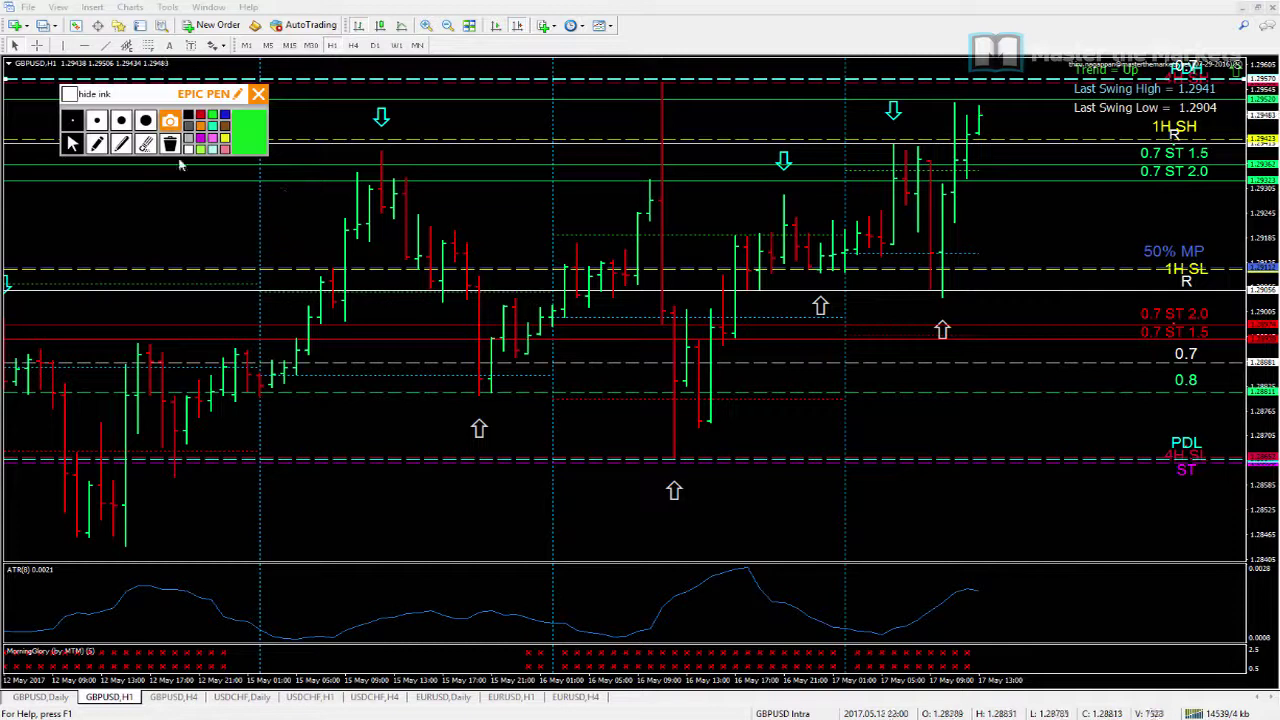
# - Circle the earlier spike high, draw green arrows to the latest bars with the newest bar's arrow circled, and clear the ink
pyautogui.click(96, 143)
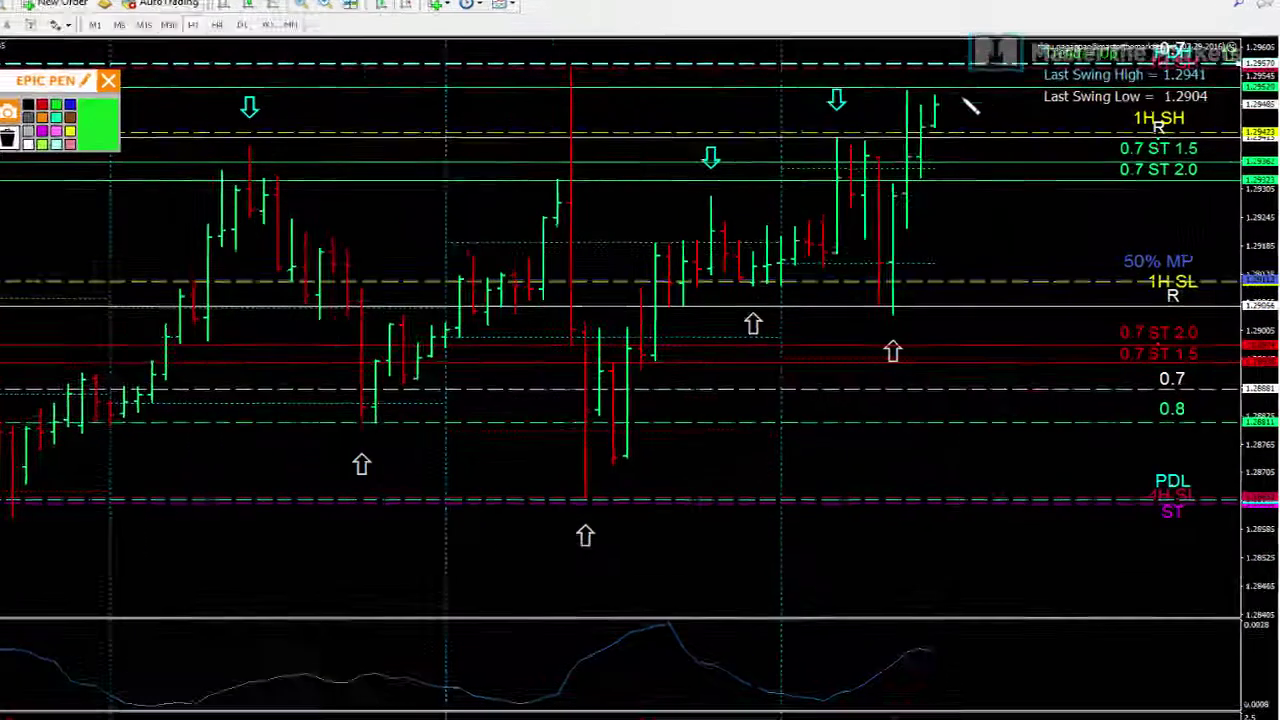
pyautogui.moveTo(345, 27)
pyautogui.mouseDown()
pyautogui.moveTo(318, 20)
pyautogui.moveTo(340, 46)
pyautogui.moveTo(338, 22)
pyautogui.mouseUp()
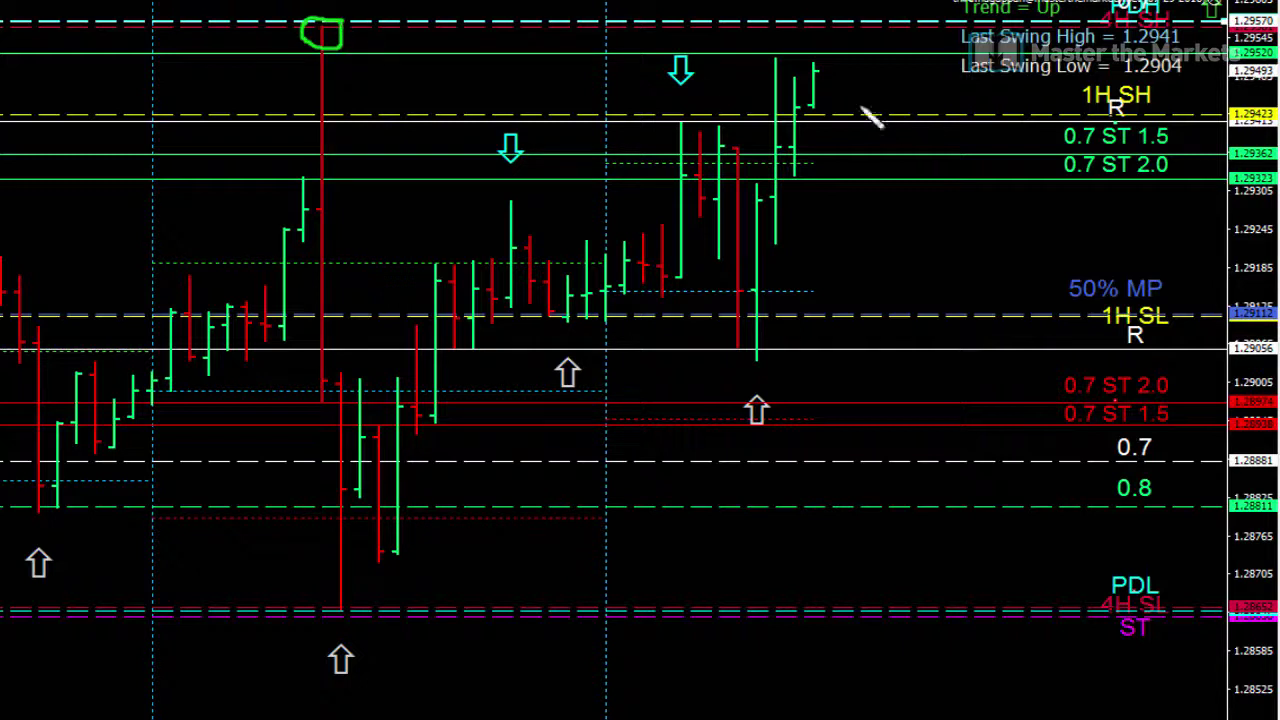
pyautogui.moveTo(731, 68)
pyautogui.mouseDown()
pyautogui.moveTo(768, 88)
pyautogui.moveTo(757, 98)
pyautogui.mouseUp()
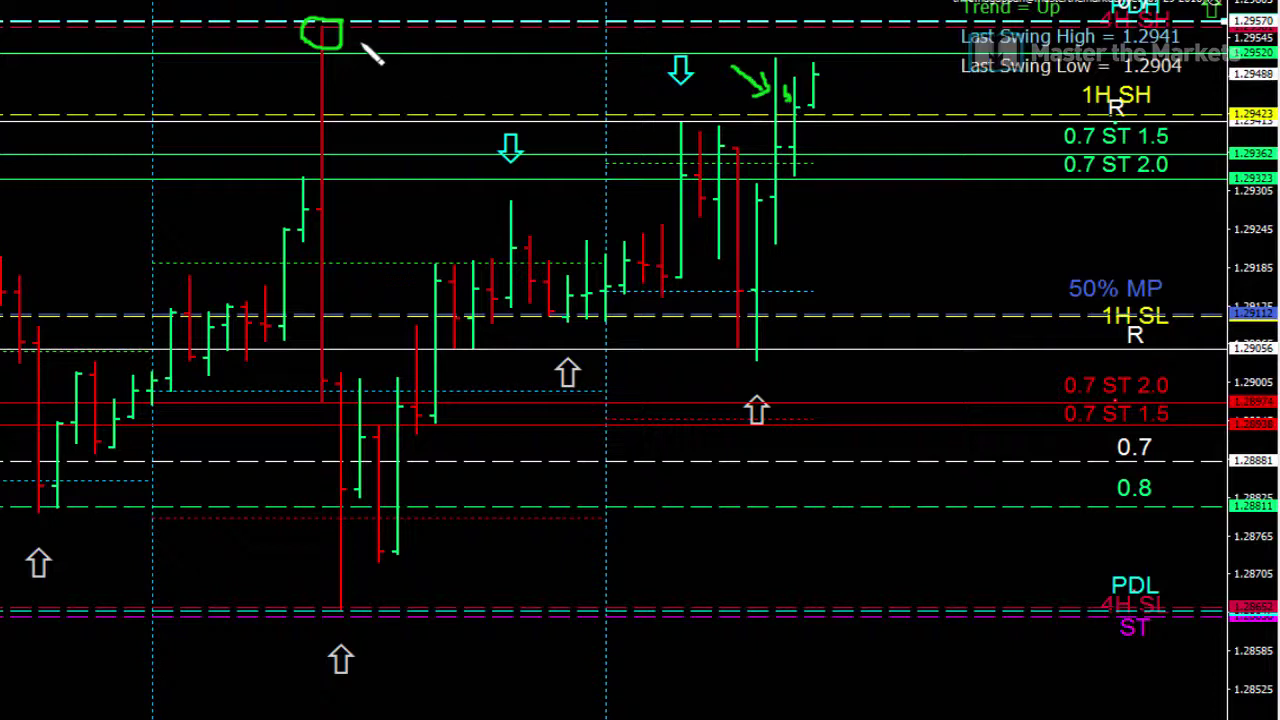
pyautogui.moveTo(865, 63)
pyautogui.mouseDown()
pyautogui.moveTo(827, 96)
pyautogui.moveTo(846, 92)
pyautogui.mouseUp()
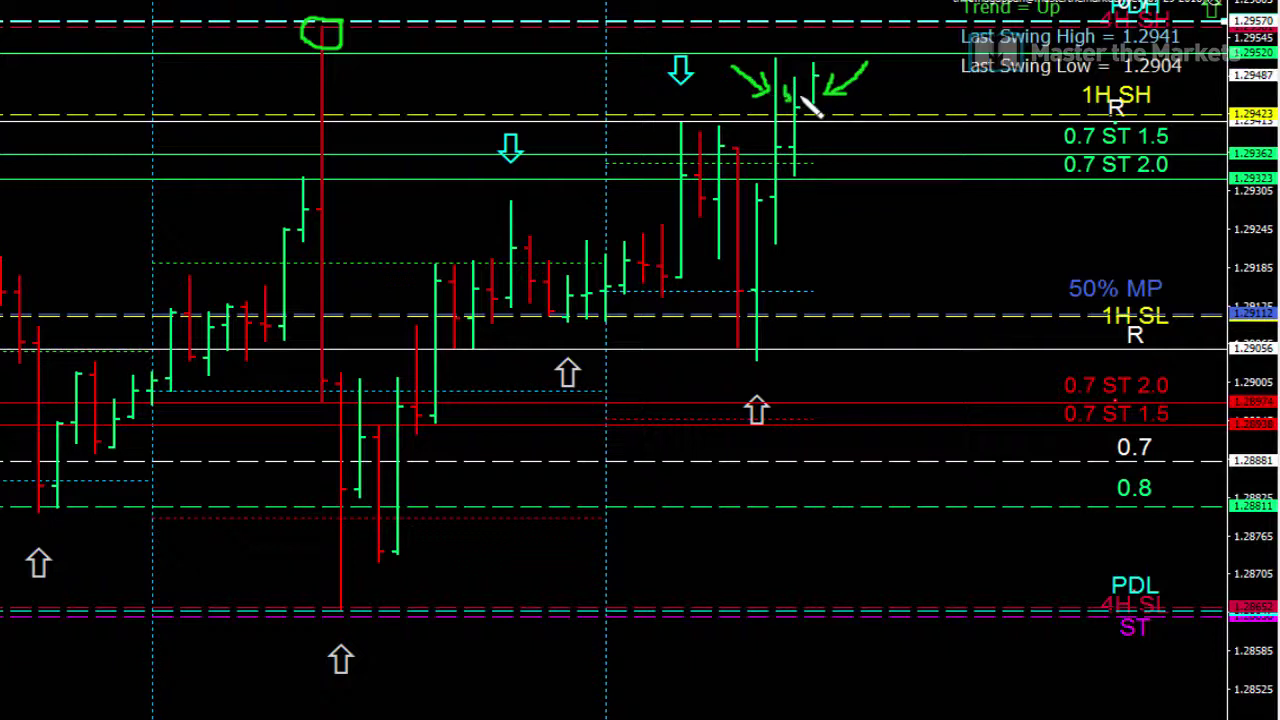
pyautogui.moveTo(884, 57)
pyautogui.mouseDown()
pyautogui.moveTo(822, 92)
pyautogui.moveTo(857, 101)
pyautogui.moveTo(876, 53)
pyautogui.mouseUp()
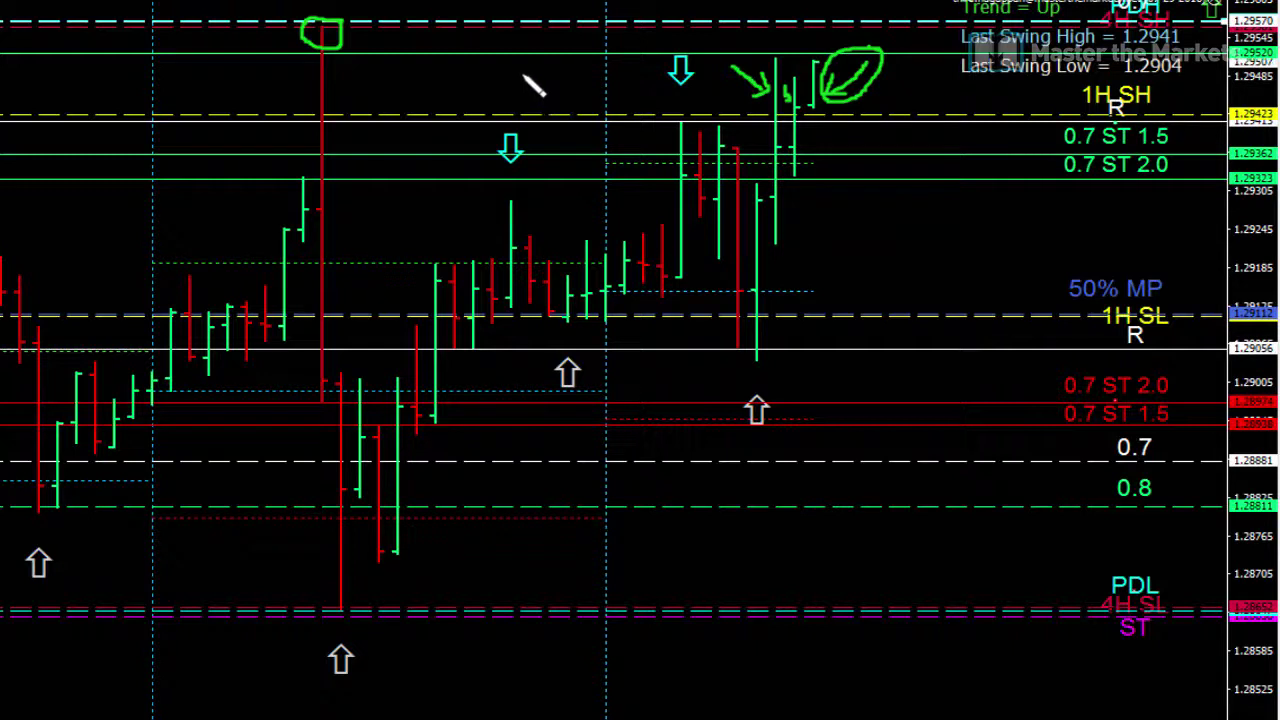
pyautogui.click(170, 145)
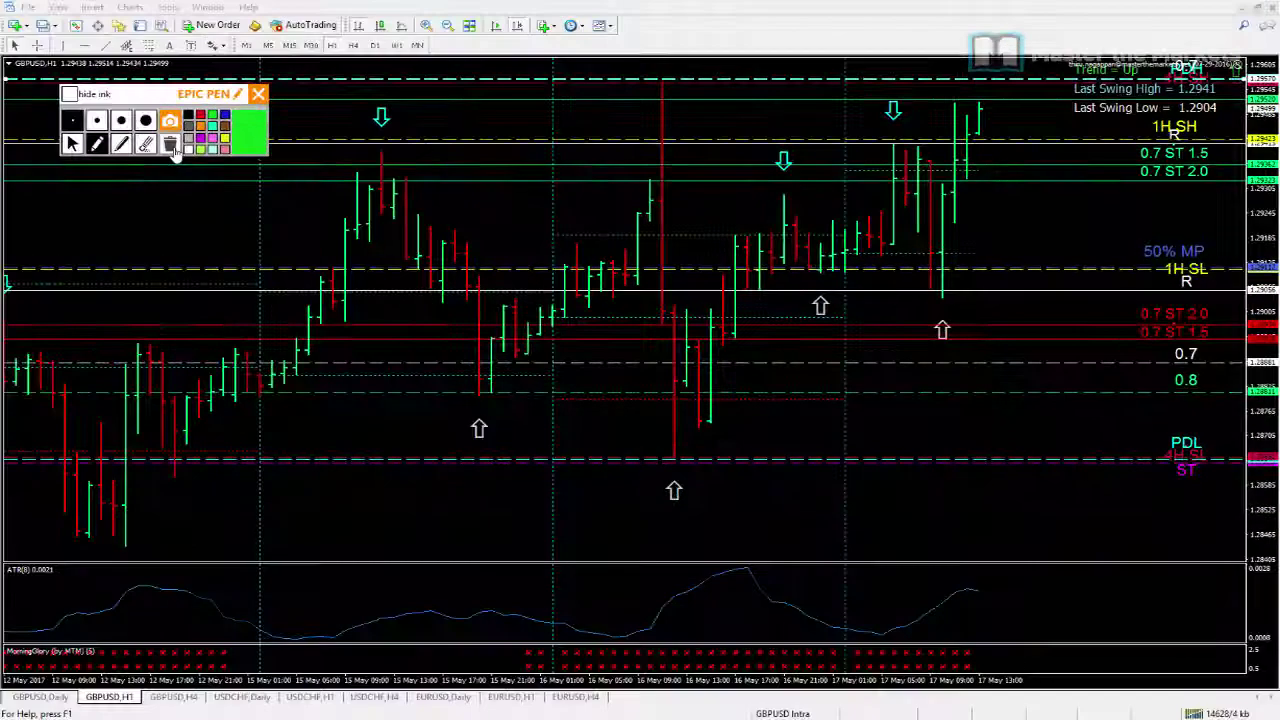
pyautogui.click(72, 145)
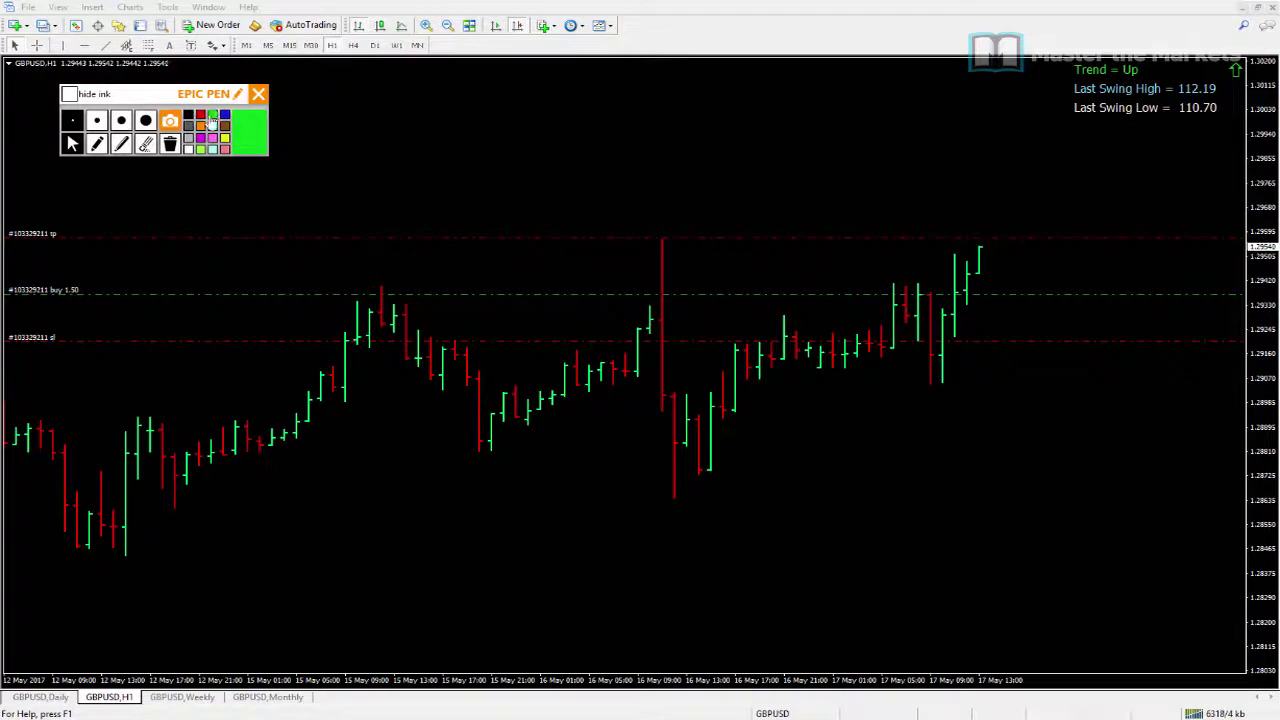
# - Show the trade terminal and inspect the latest bar against the order levels with the crosshair
pyautogui.click(141, 26)
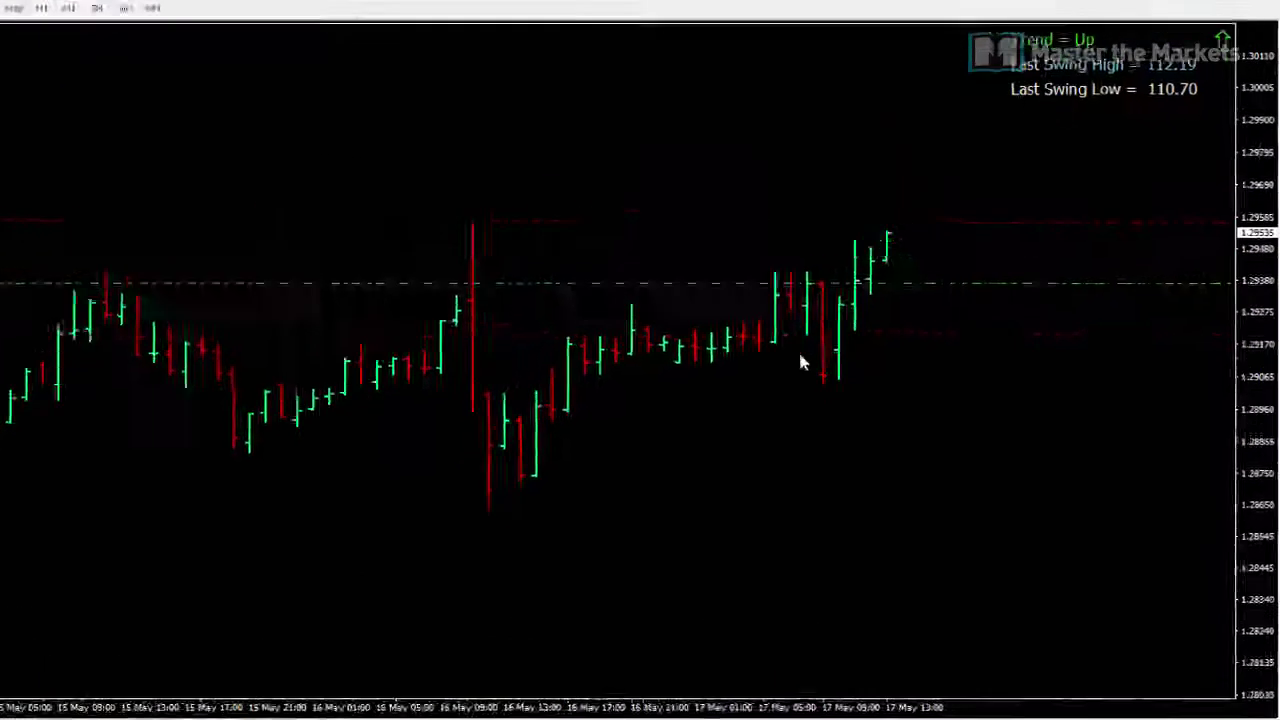
pyautogui.middleClick(850, 407)
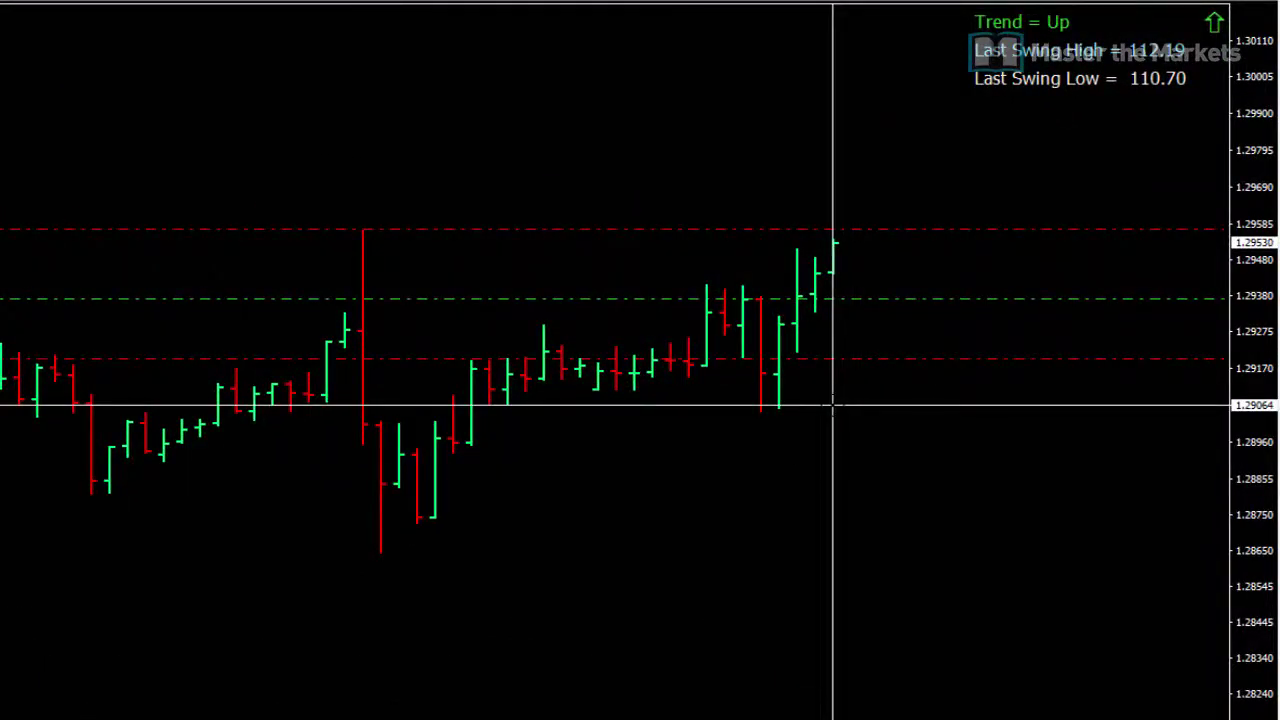
pyautogui.click(367, 418)
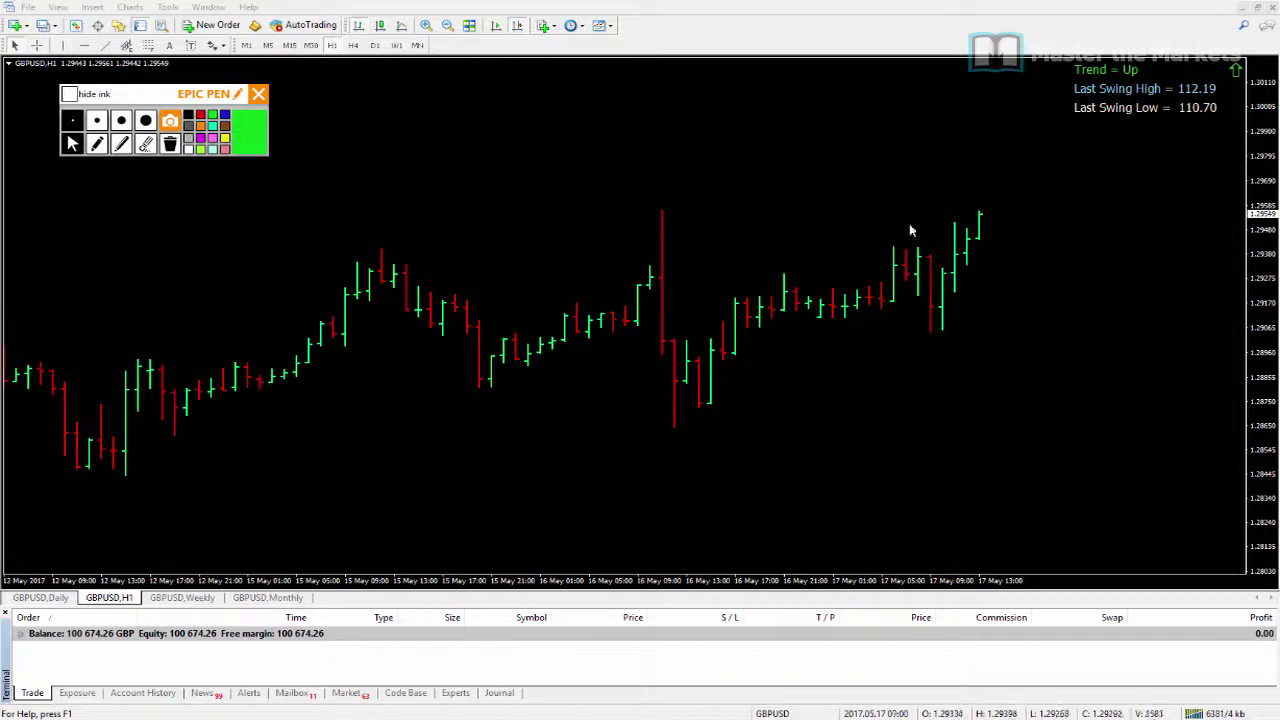
pyautogui.click(97, 143)
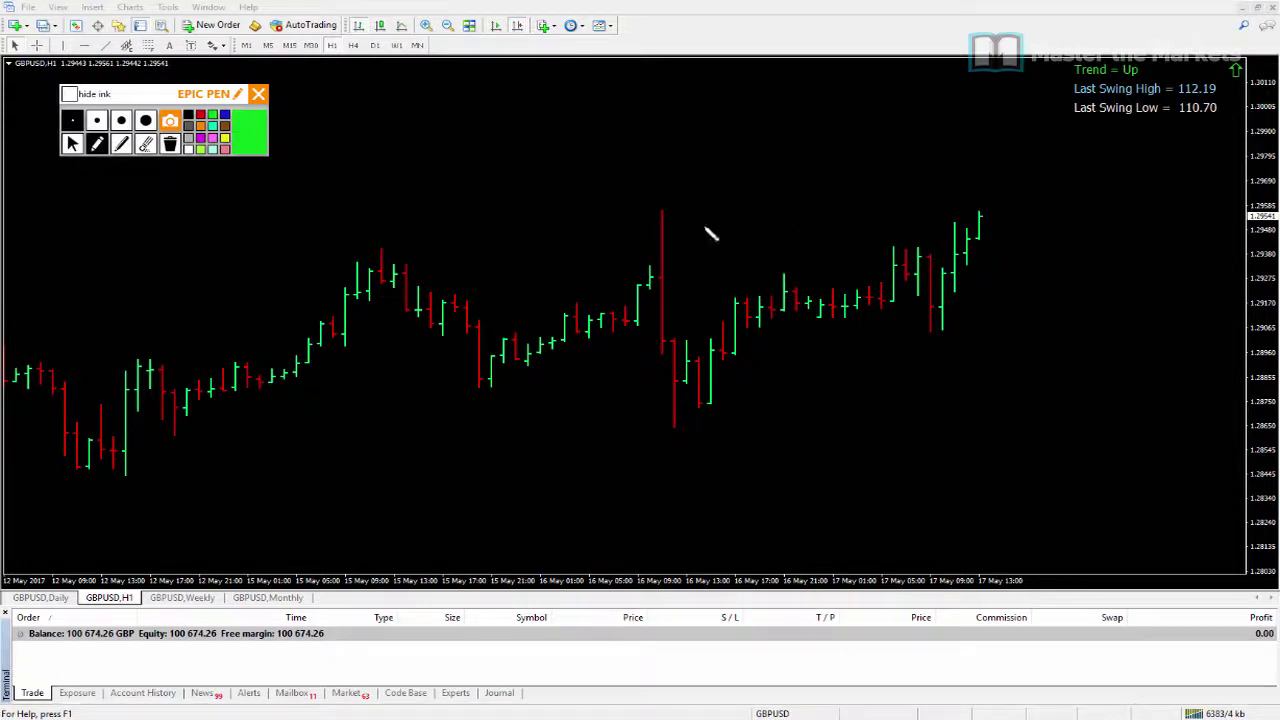
pyautogui.click(71, 143)
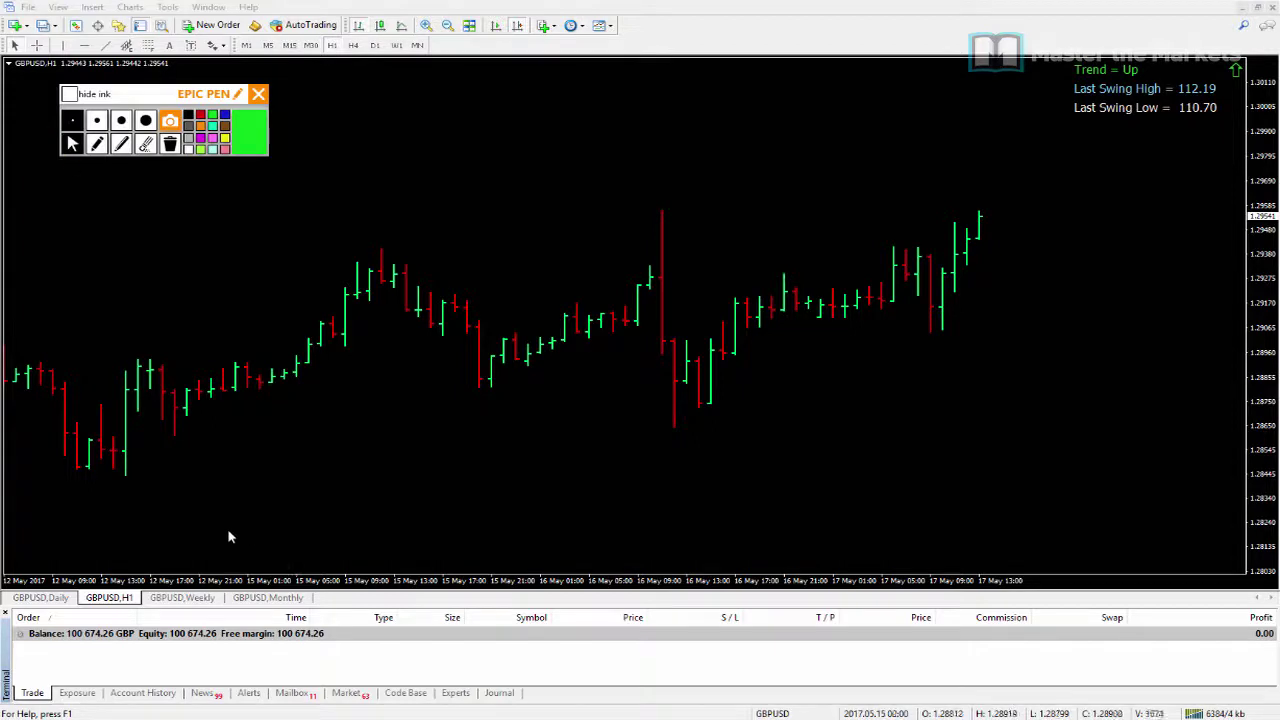
# - Review the profit of the latest closed GBPUSD buy in the account history, and hide the terminal
pyautogui.click(140, 693)
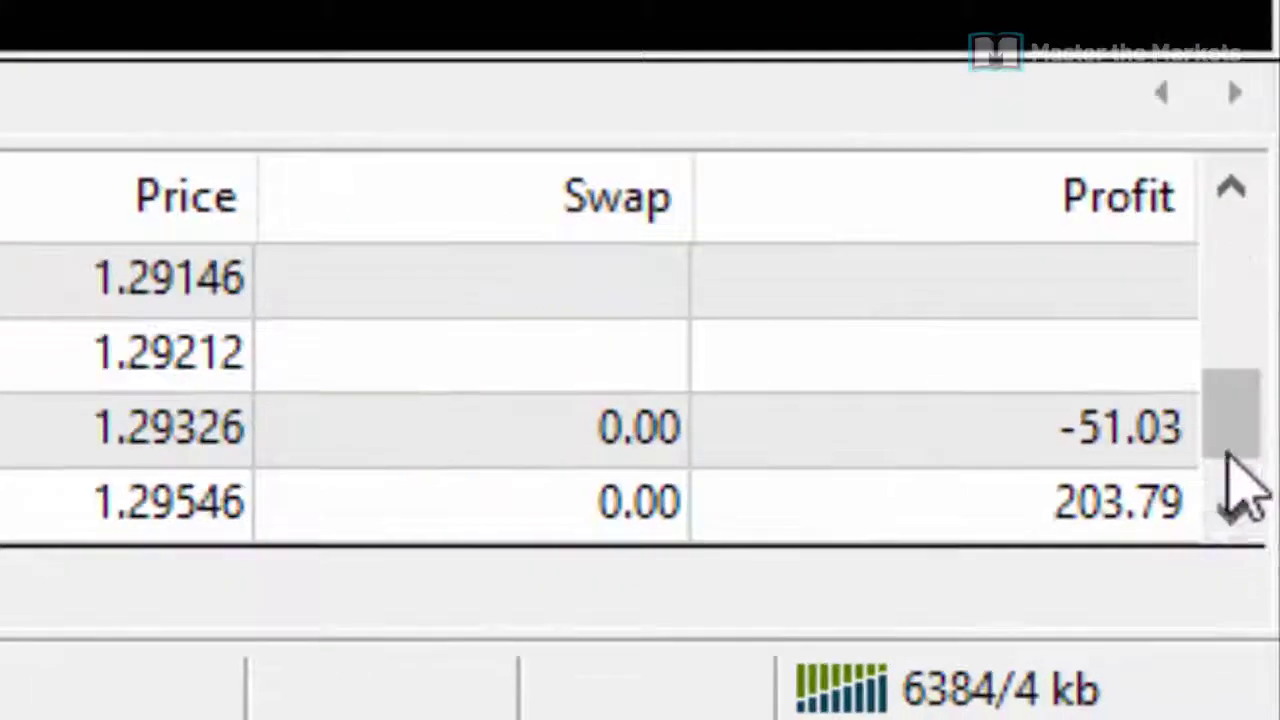
pyautogui.click(1231, 508)
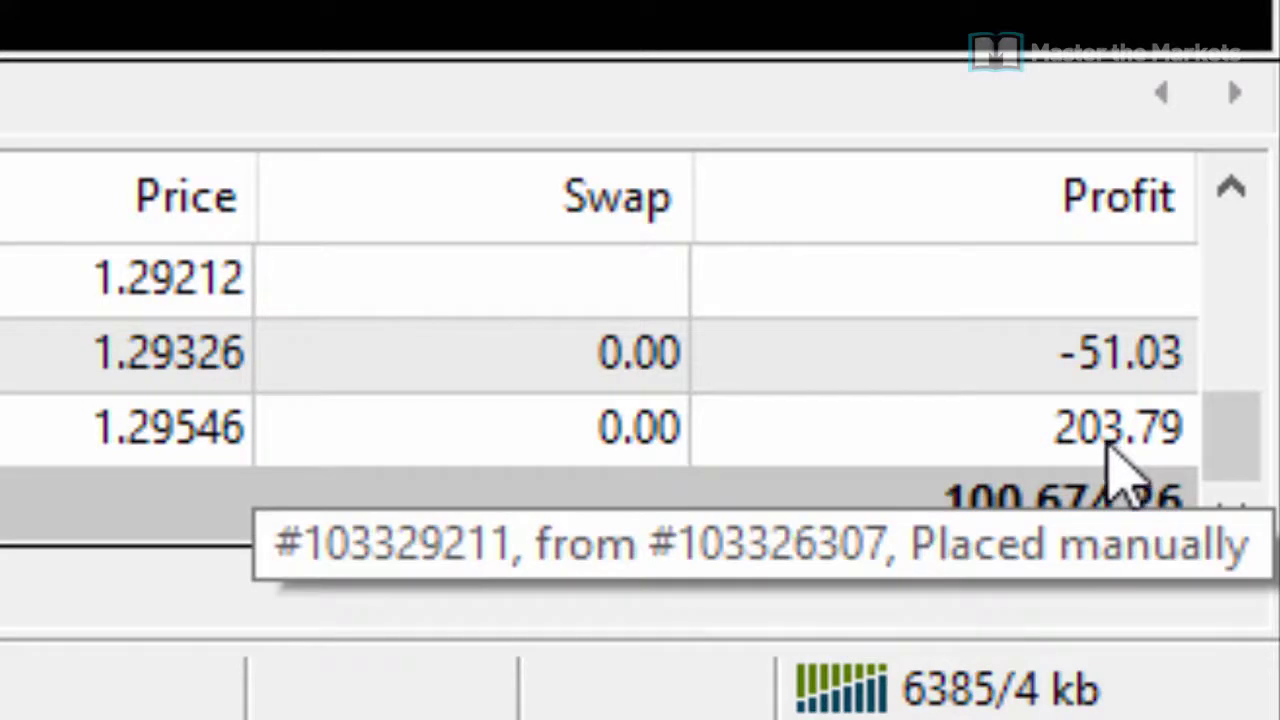
pyautogui.click(55, 440)
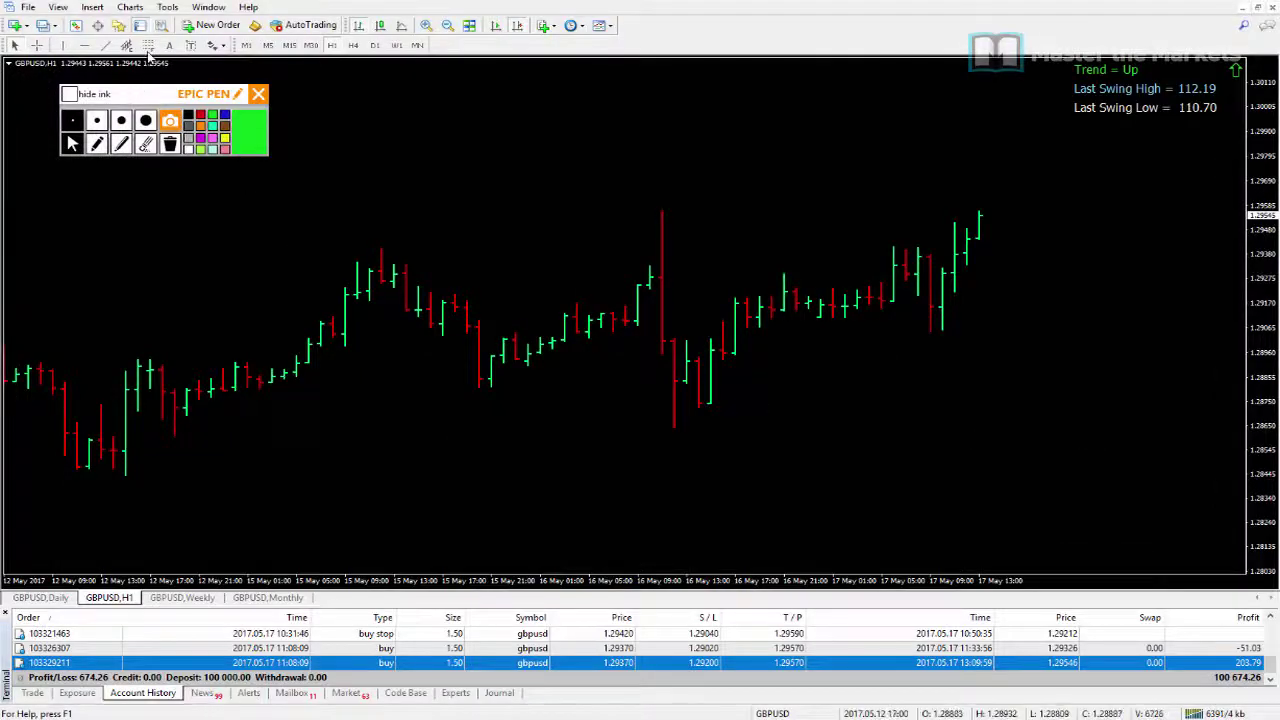
pyautogui.click(141, 31)
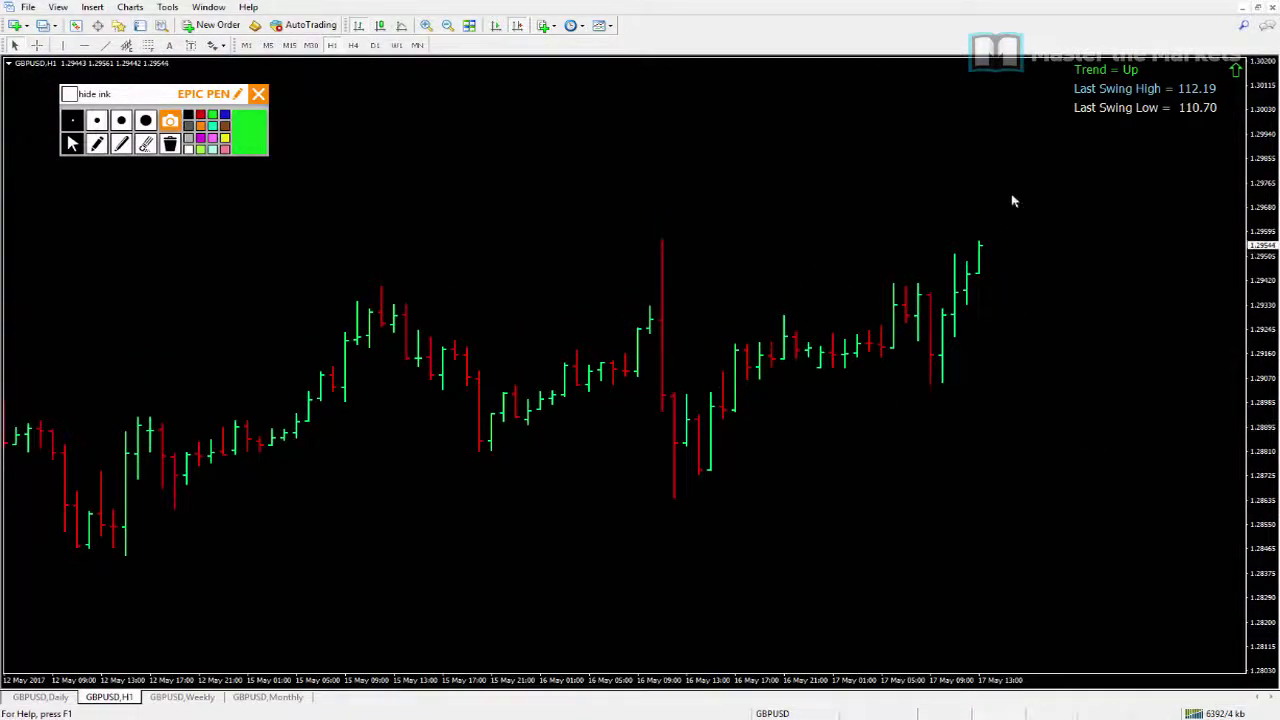
pyautogui.scroll(-1, 1045, 207)
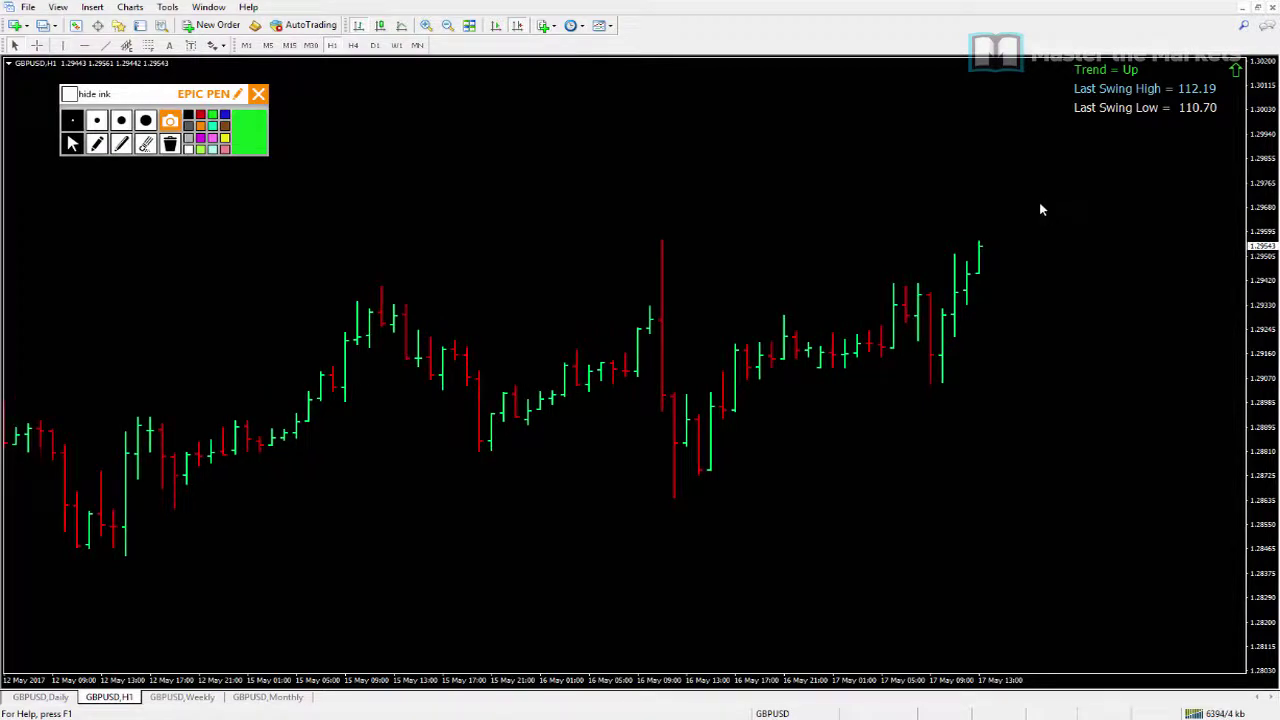